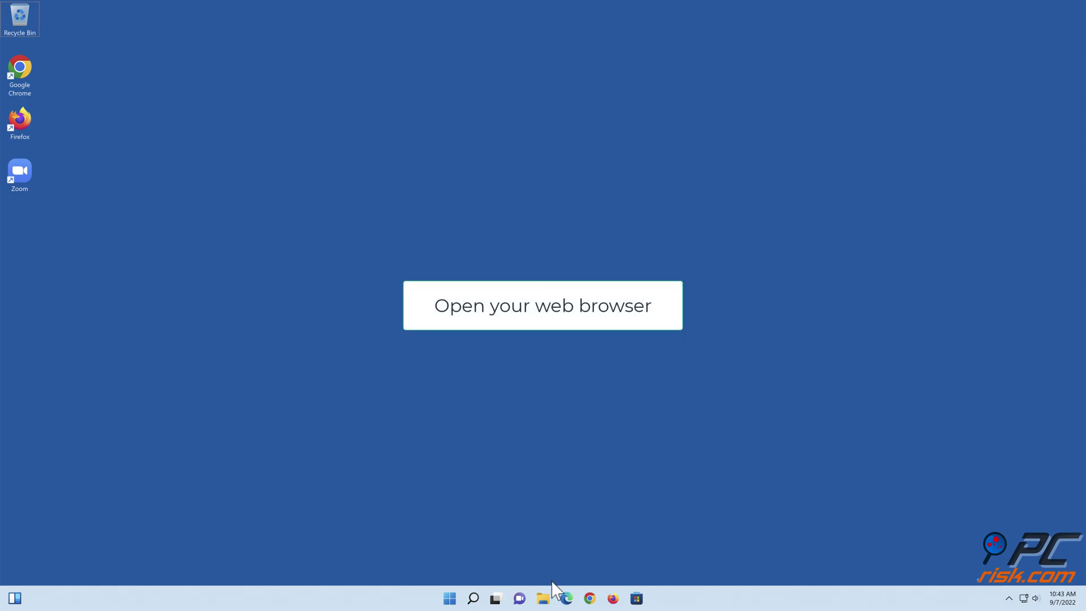
- Load status.zoom.us in Edge, verify all Zoom services show Operational, then close Edge
left_click(566, 598)
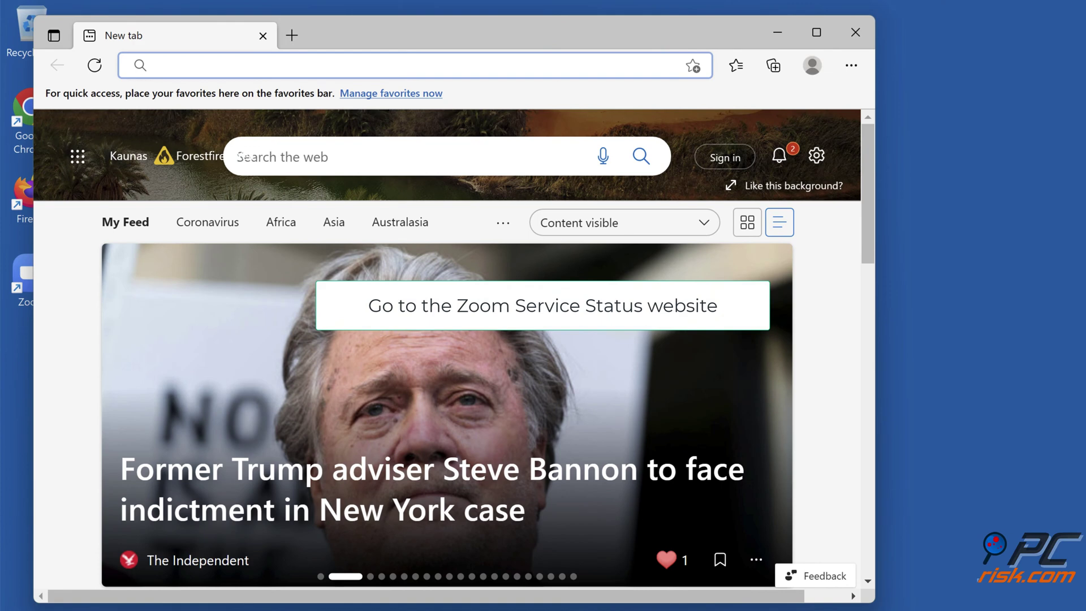
type("https://status.zoom.us/")
key("Return")
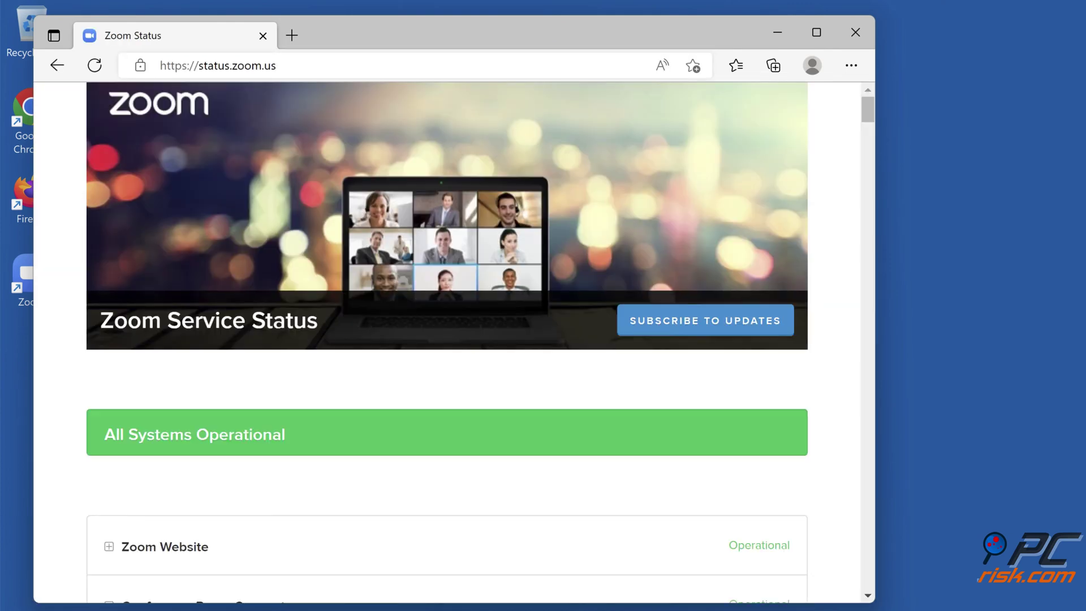
scroll(774, 388, "down", 7)
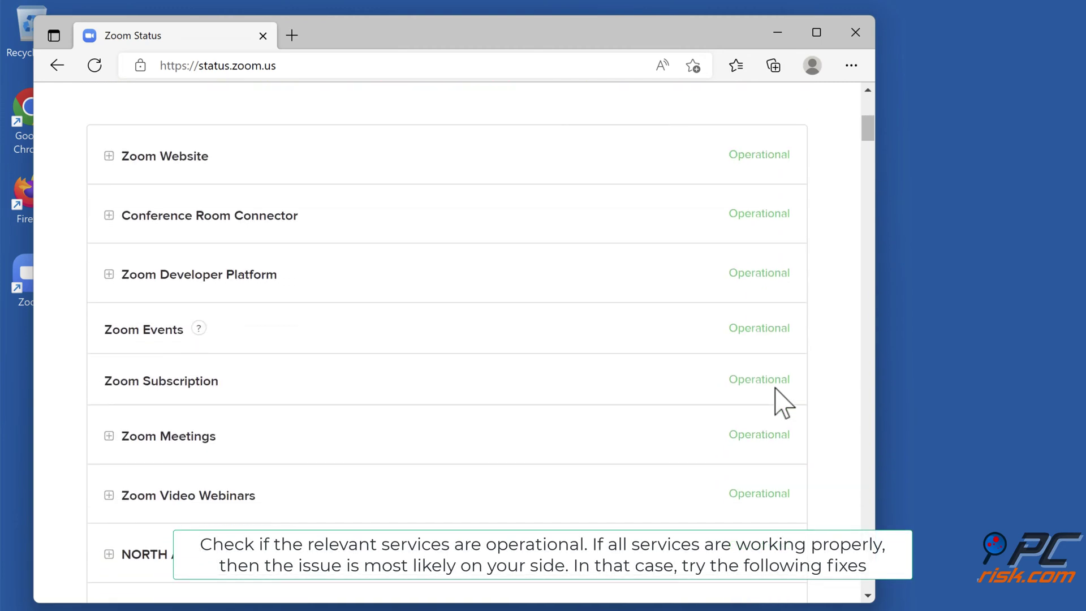
scroll(775, 388, "down", 10)
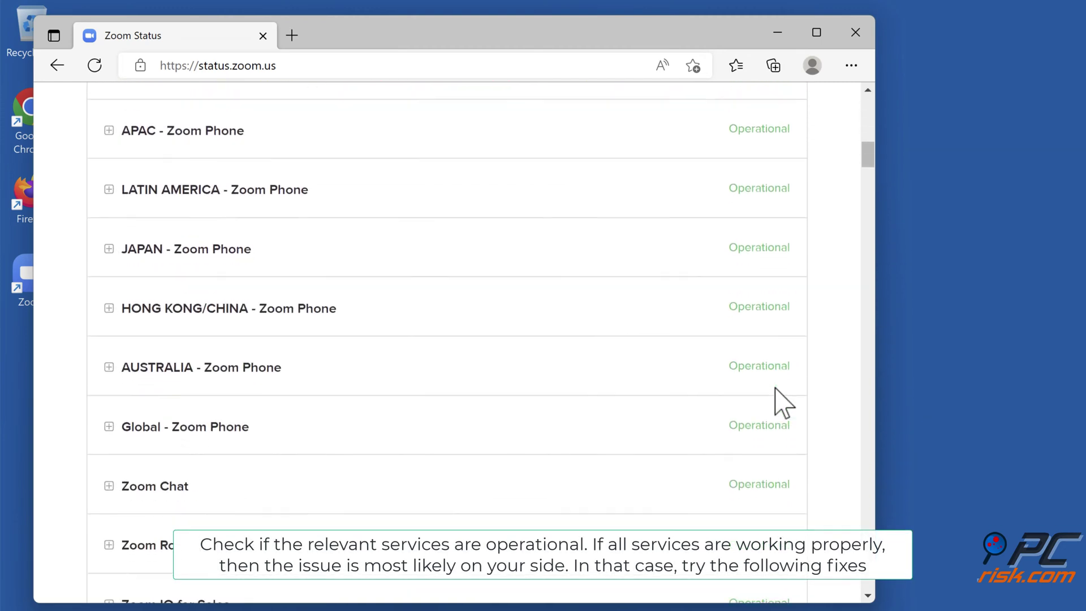
scroll(775, 388, "down", 12)
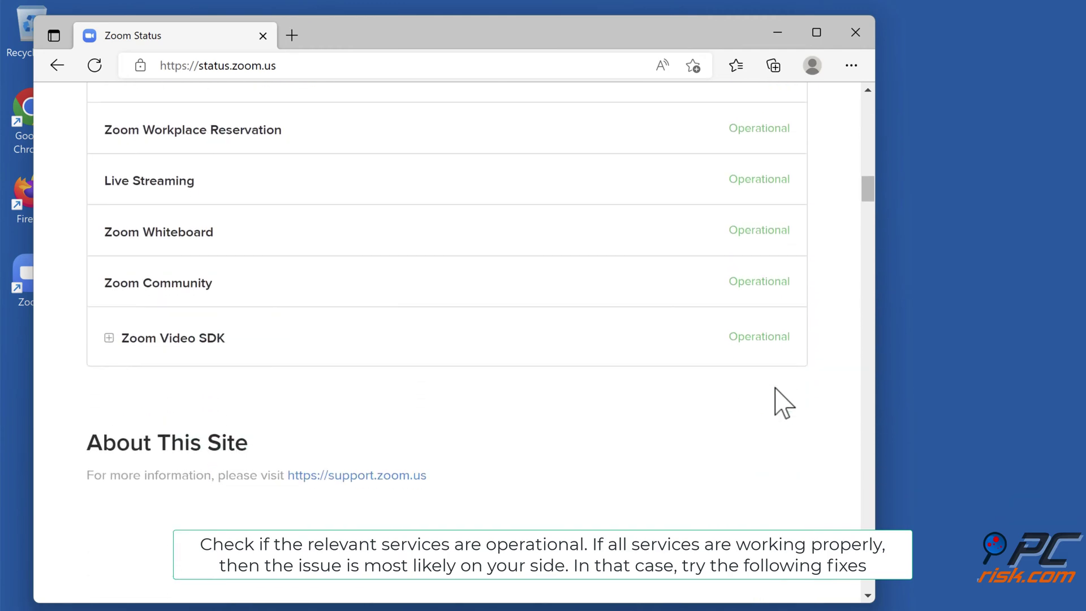
scroll(775, 387, "up", 20)
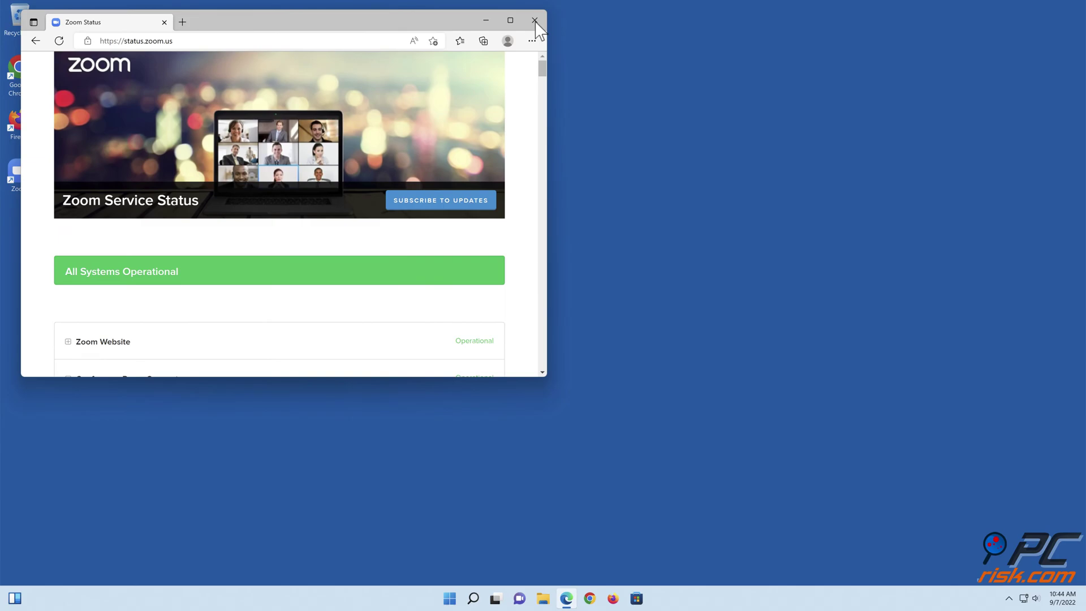
left_click(855, 32)
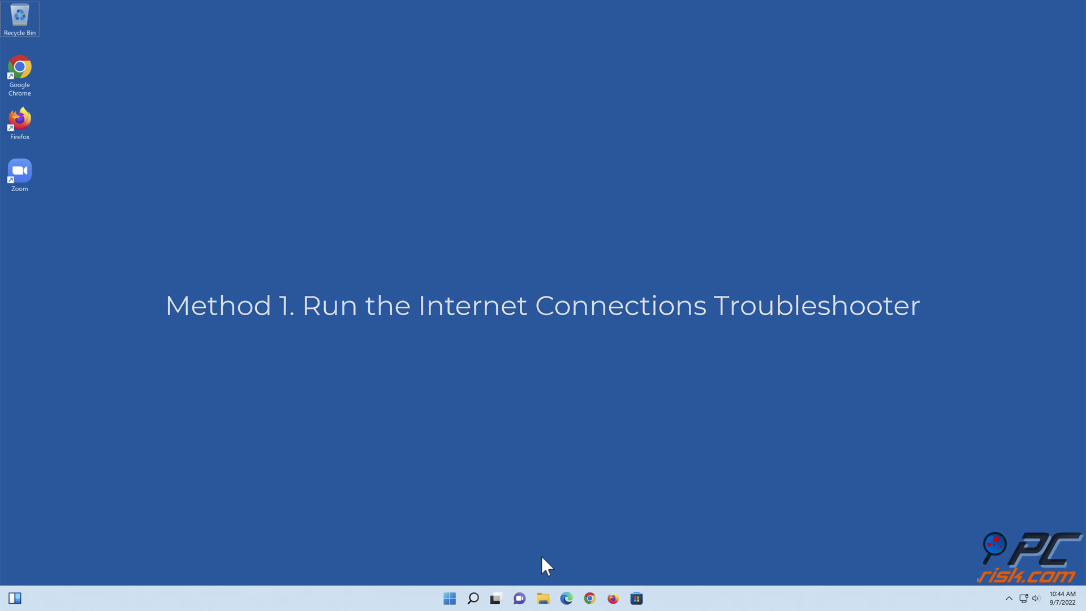
- Open Settings from the Start right-click menu and go to System > Troubleshoot
right_click(450, 599)
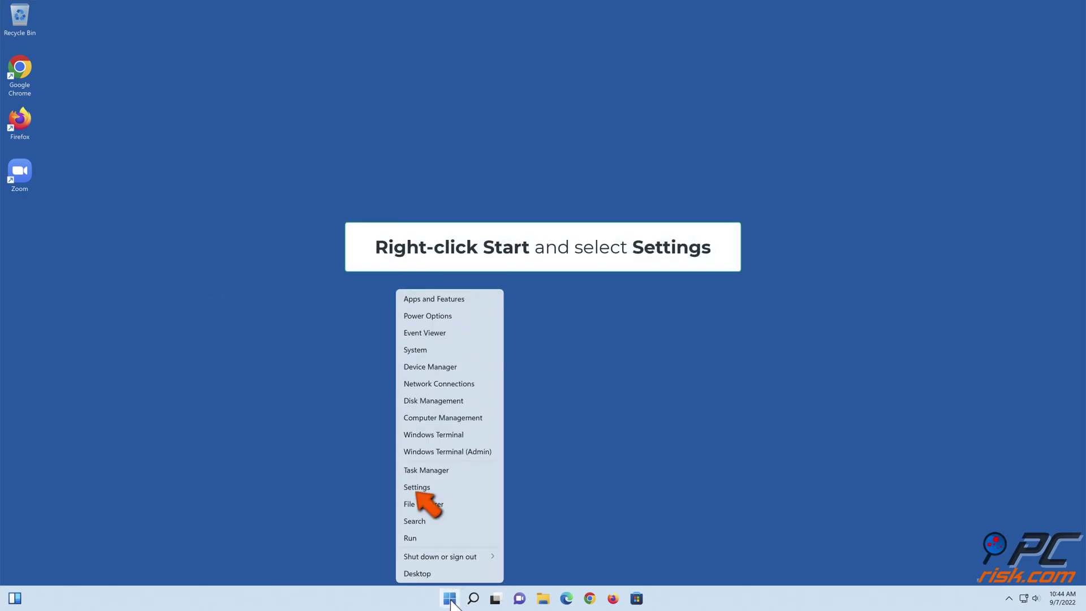
left_click(414, 490)
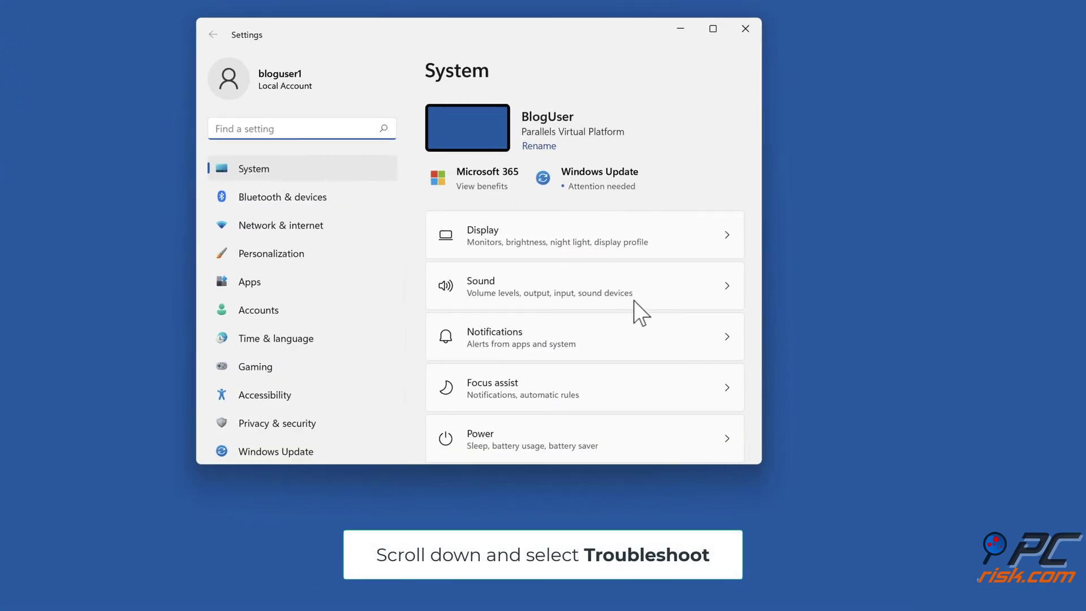
scroll(633, 300, "down", 5)
scroll(633, 300, "down", 2)
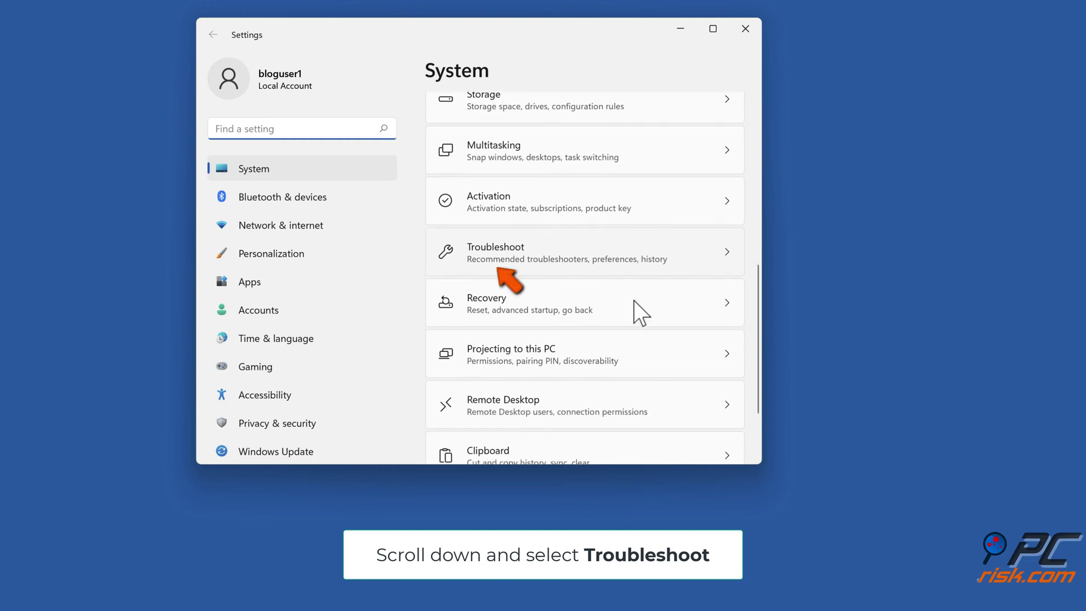
left_click(506, 263)
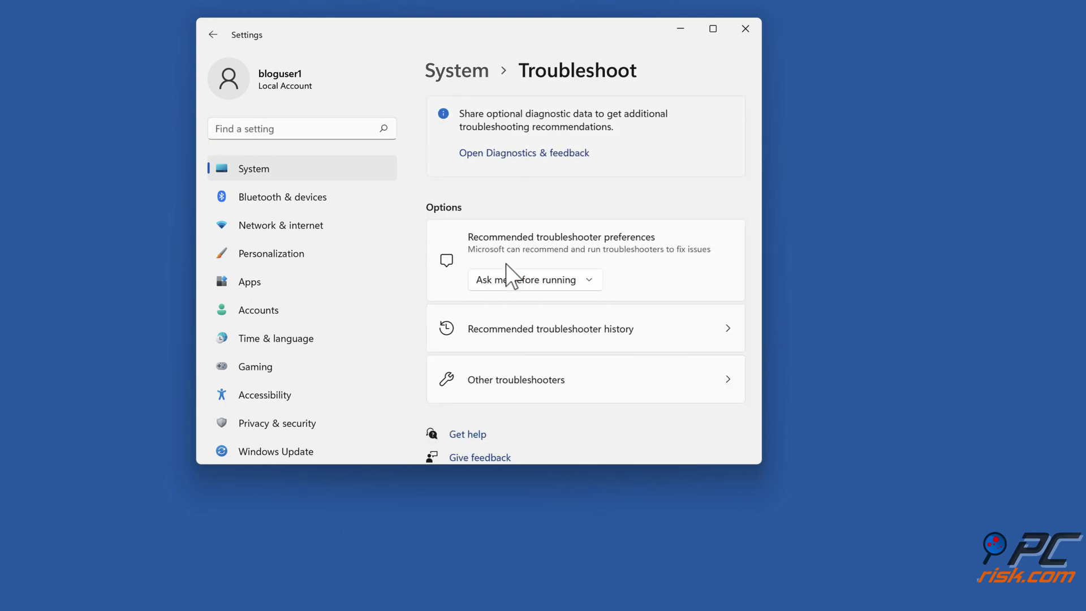
- Run the Internet Connections troubleshooter on the Internet connection, then close it and Settings
left_click(519, 389)
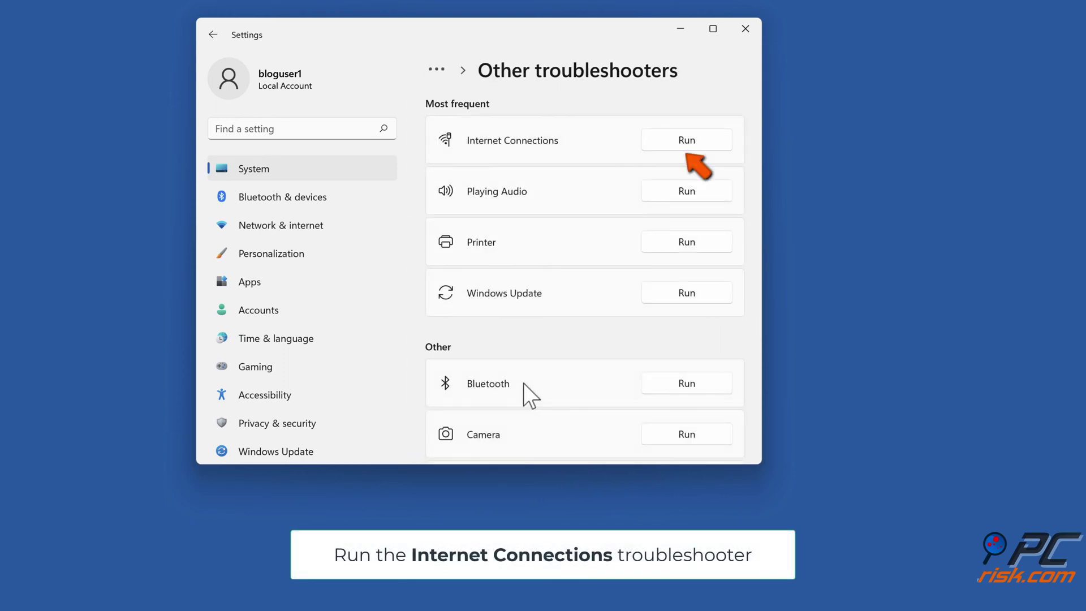
left_click(685, 141)
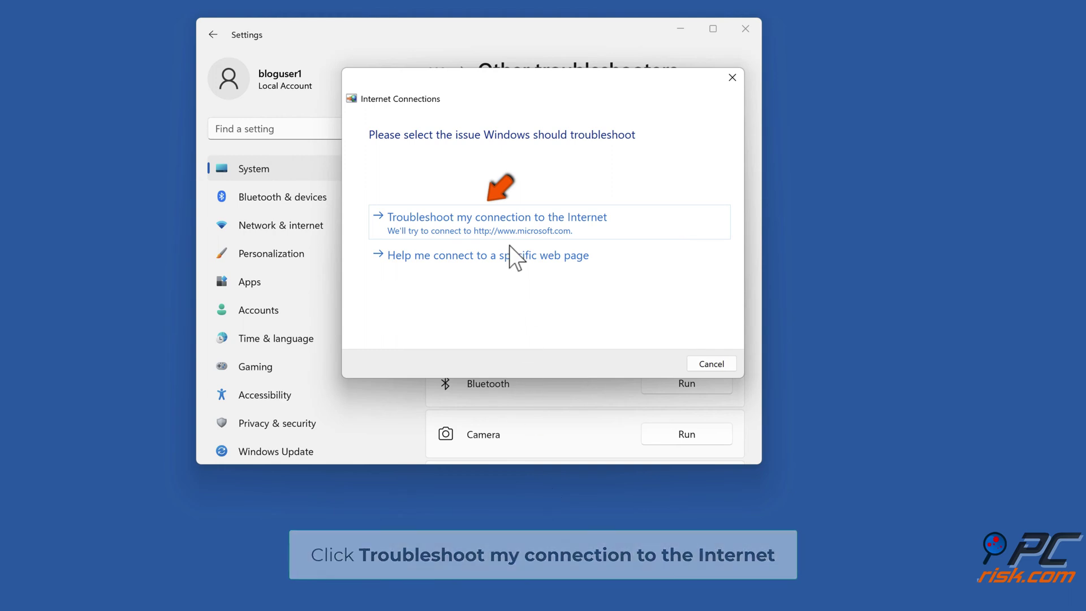
left_click(507, 224)
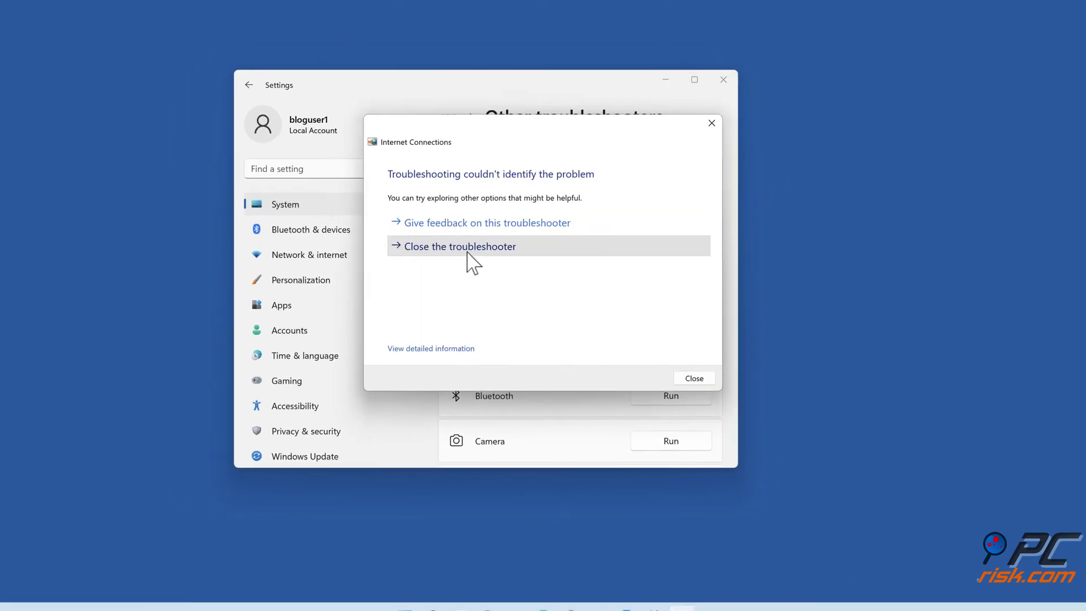
left_click(467, 253)
left_click(723, 79)
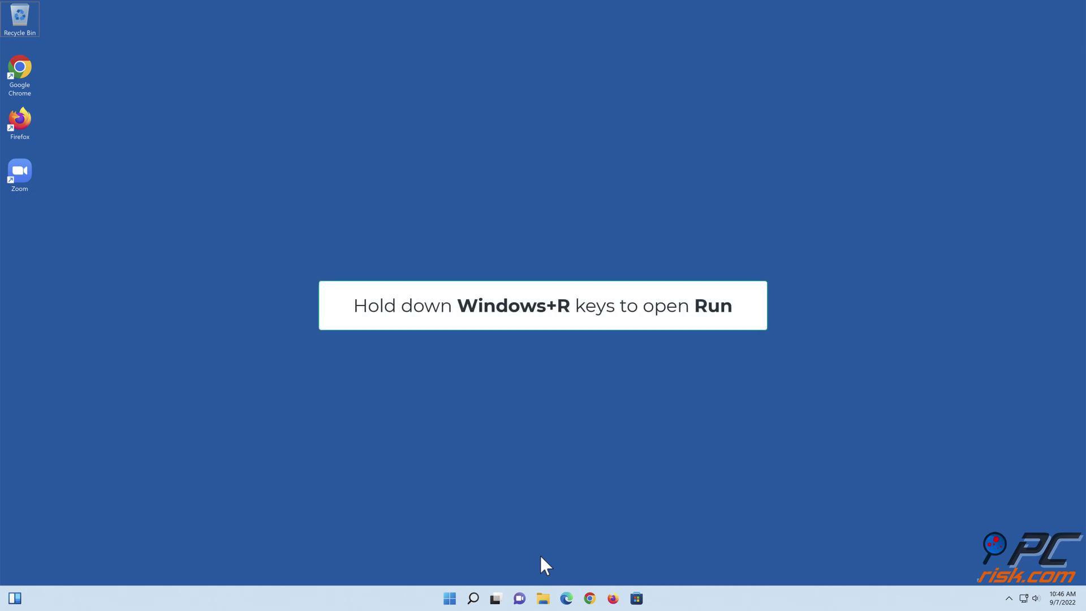
- Run cmd from the Run dialog with Ctrl+Shift+Enter to get an administrator Command Prompt
key("super+r")
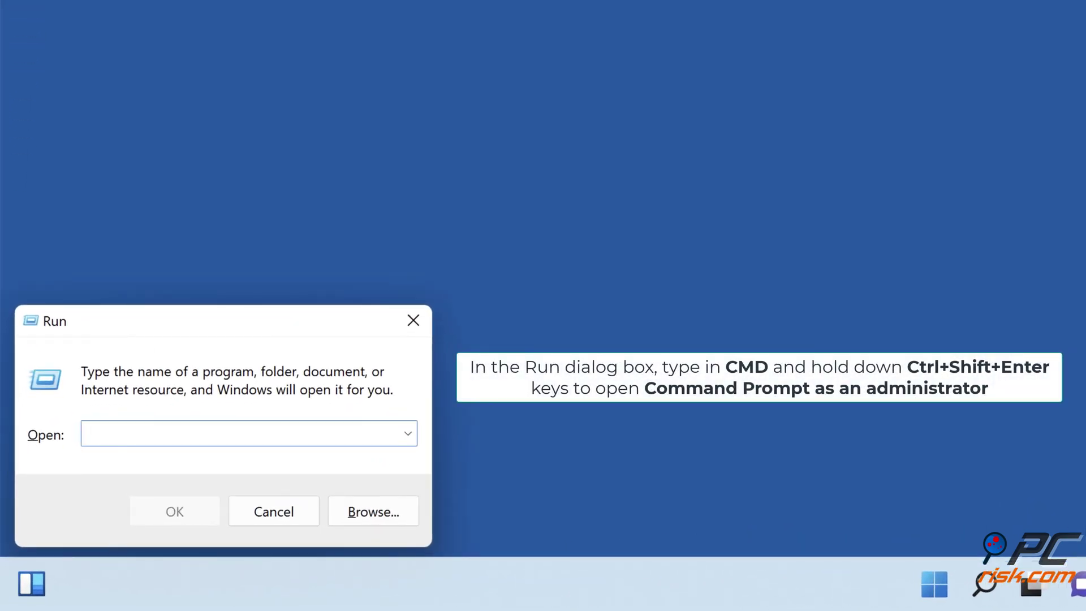
type("cmd")
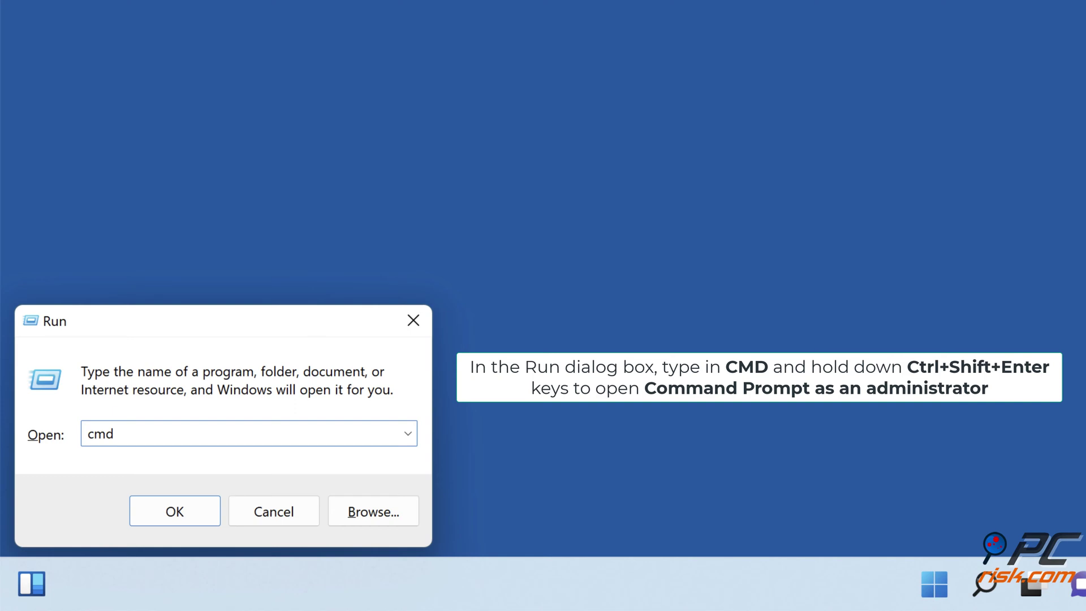
key("ctrl+shift+Return")
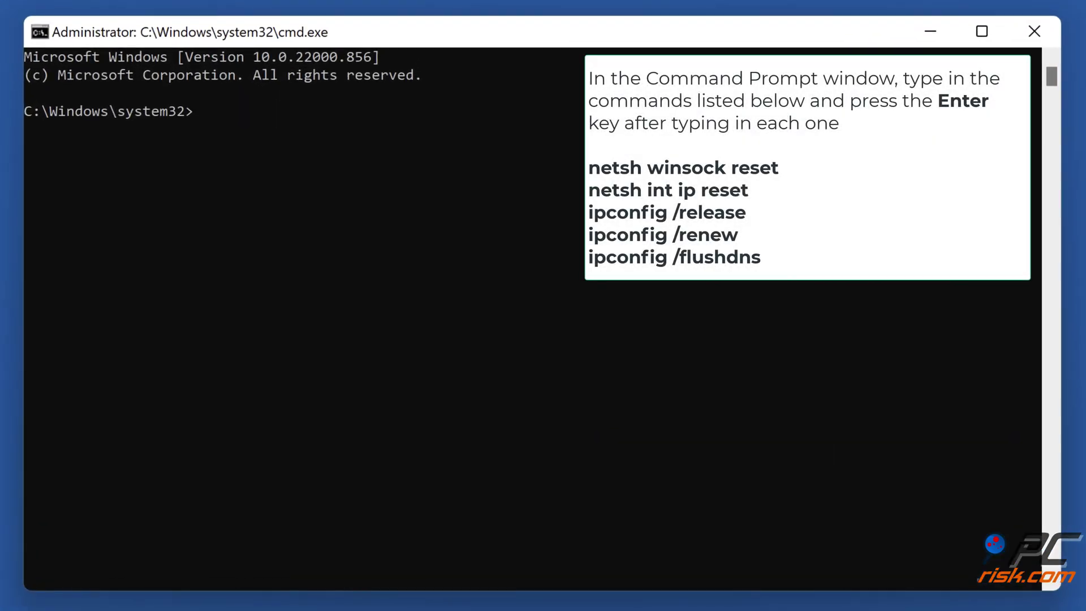
- Reset Winsock and the IP stack with netsh winsock reset and netsh int ip reset
type("netsh winsock reset")
key("Return")
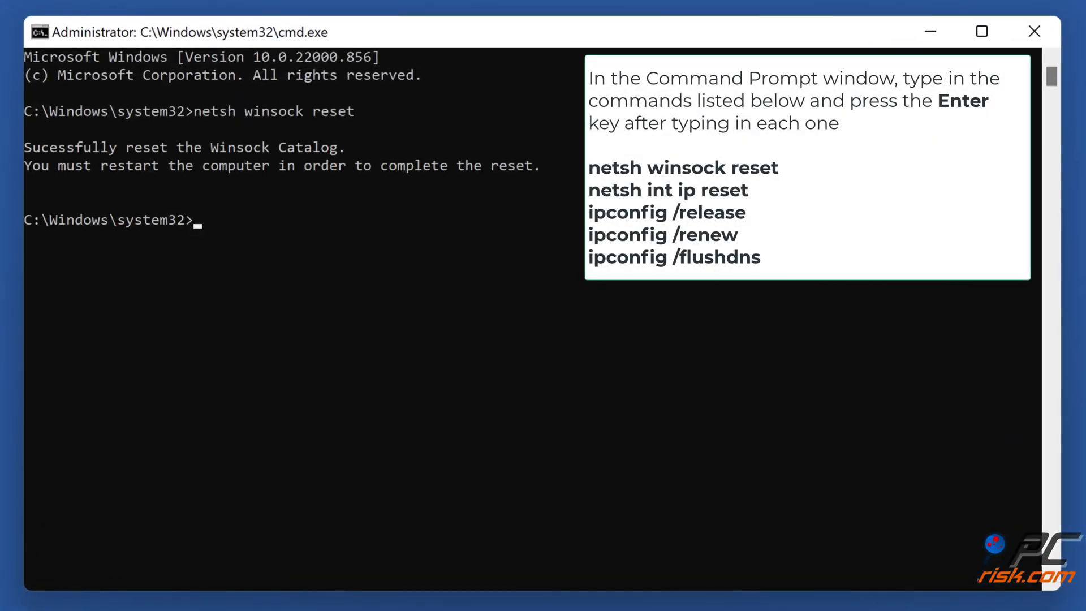
key("Return")
- Release and renew the IP address and flush DNS with ipconfig /release, /renew and /flushdns
type("ipconfig /release")
key("Return")
type("ipconfig /renew")
key("Return")
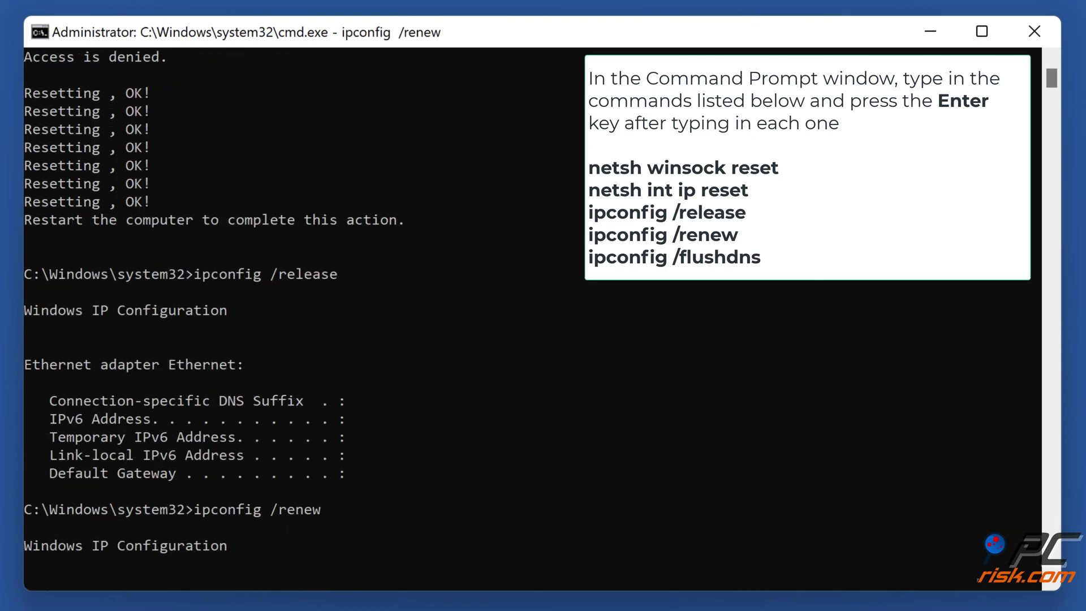
type("ipconfig /flushdns")
key("Return")
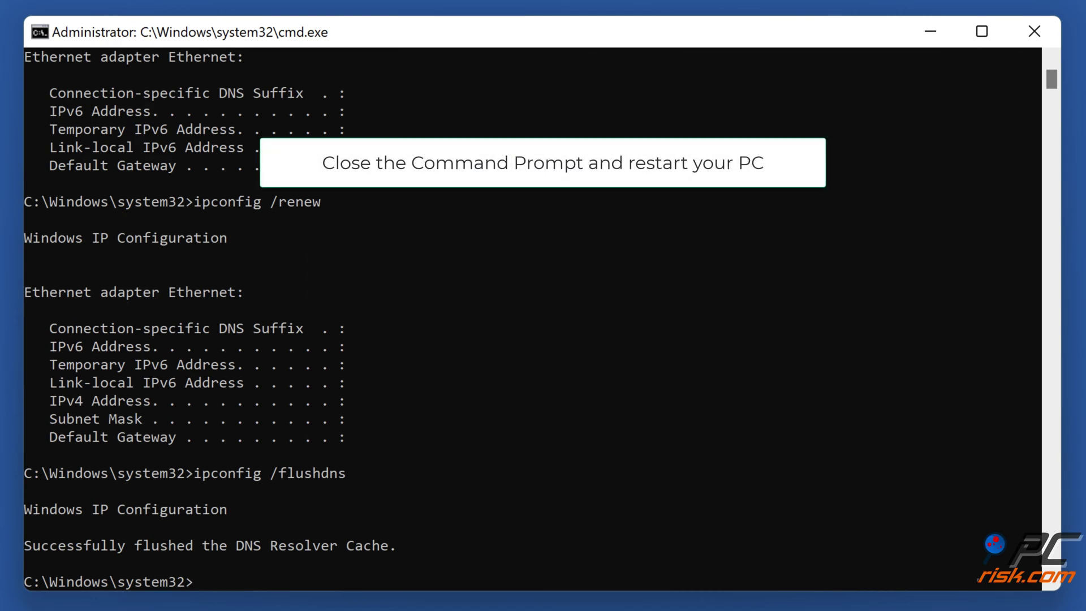
- Close Command Prompt and restart the PC from the Start menu's power options
left_click(1034, 32)
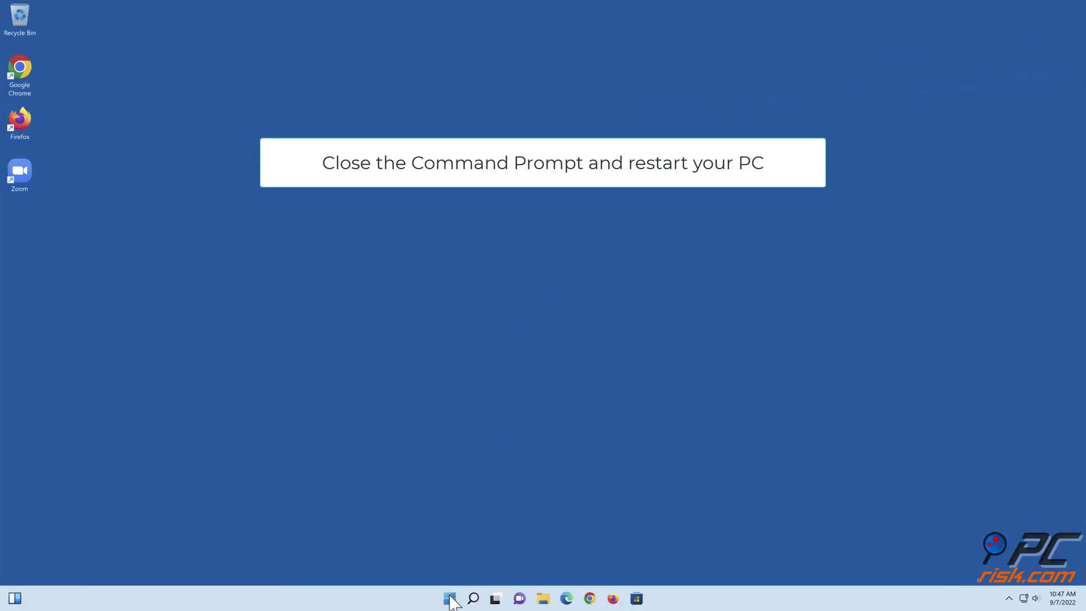
left_click(450, 598)
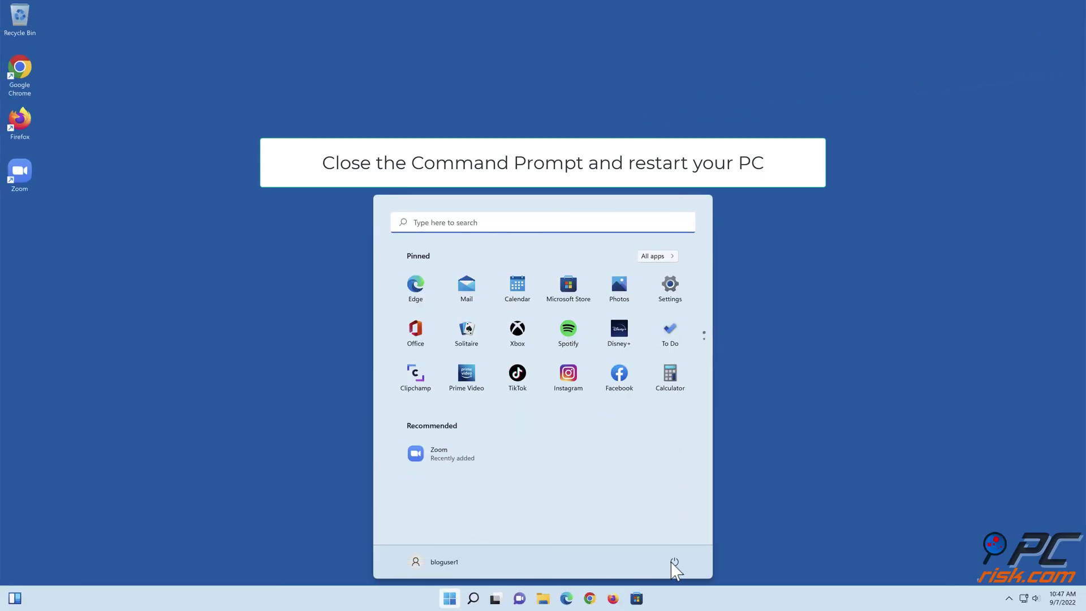
left_click(674, 563)
left_click(670, 536)
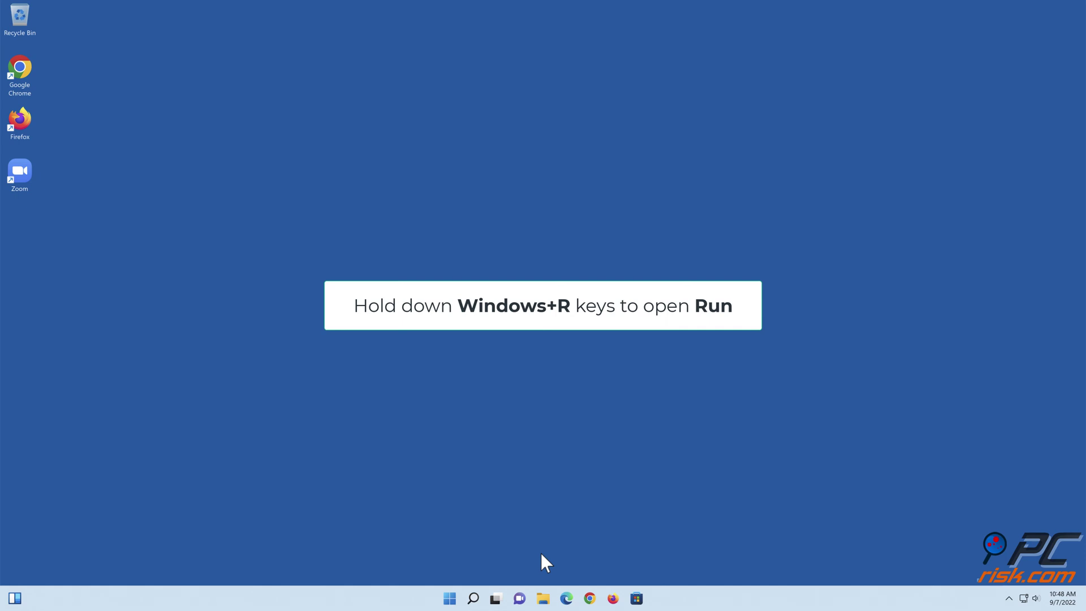
- Run ncpa.cpl from the Run dialog to open Network Connections
key("super+r")
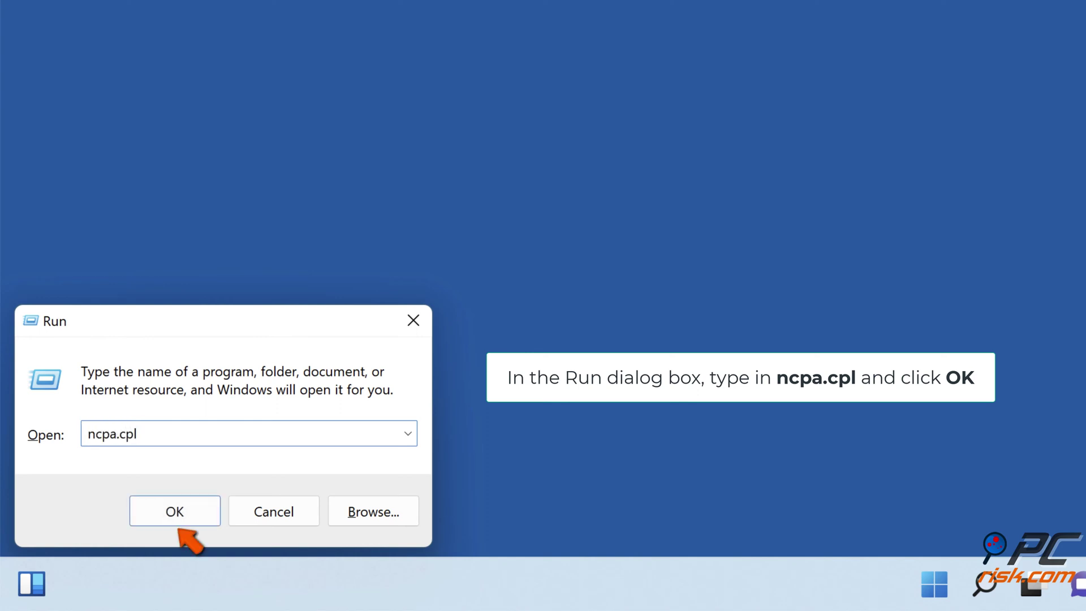
type("ncpa.cpl")
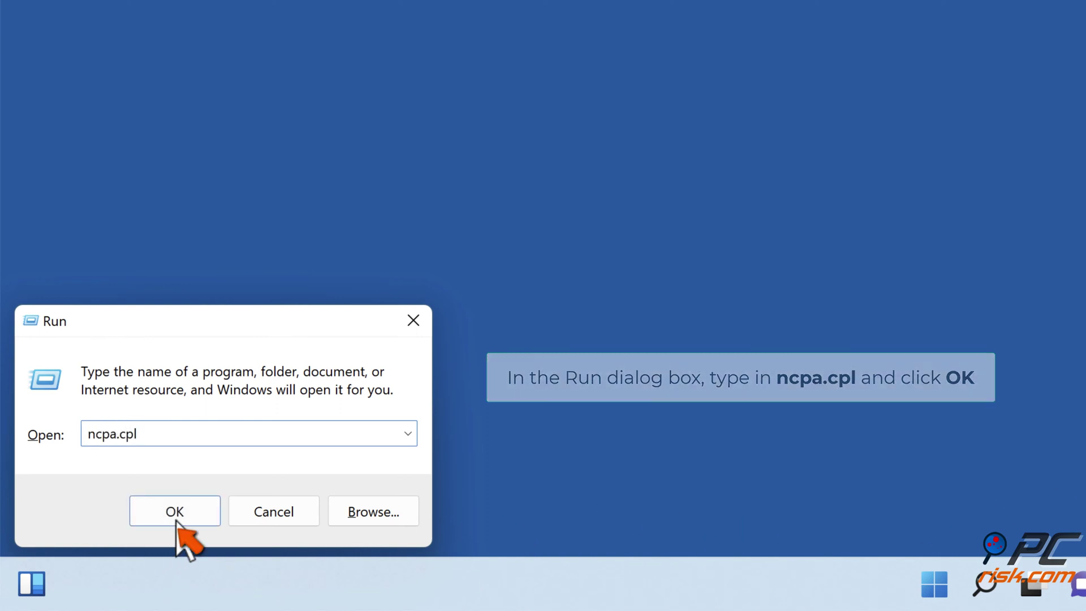
left_click(176, 512)
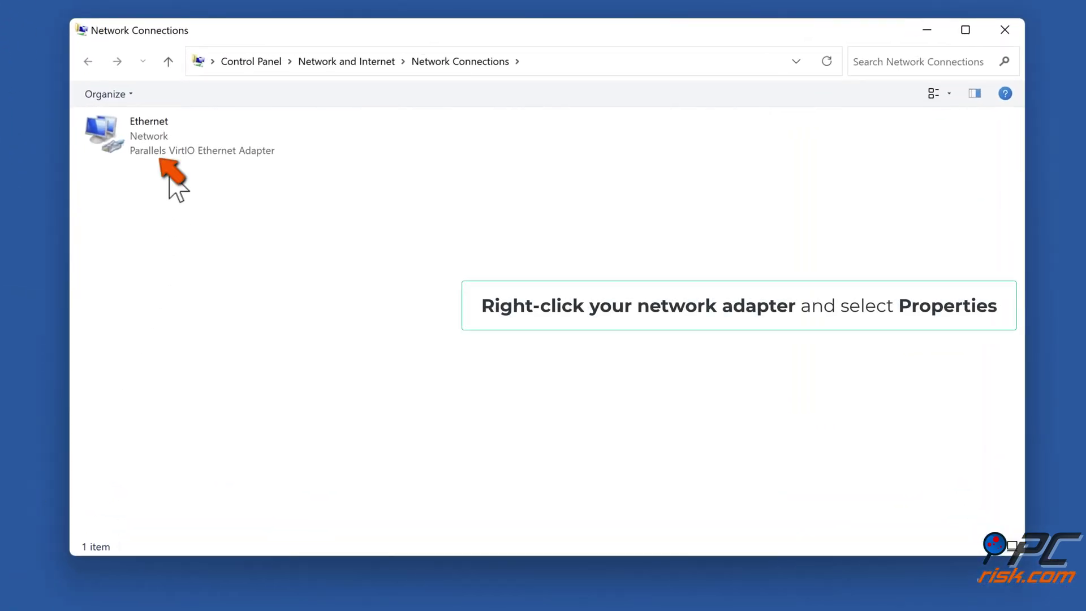
- Open the Ethernet adapter's Properties and its Internet Protocol Version 4 (TCP/IPv4) settings
right_click(160, 153)
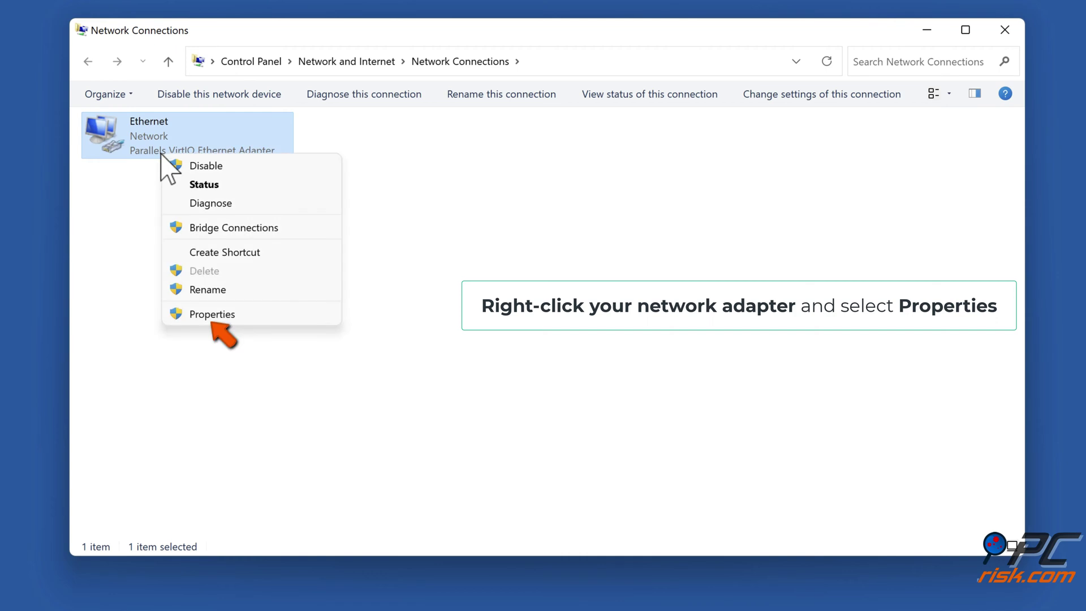
left_click(211, 315)
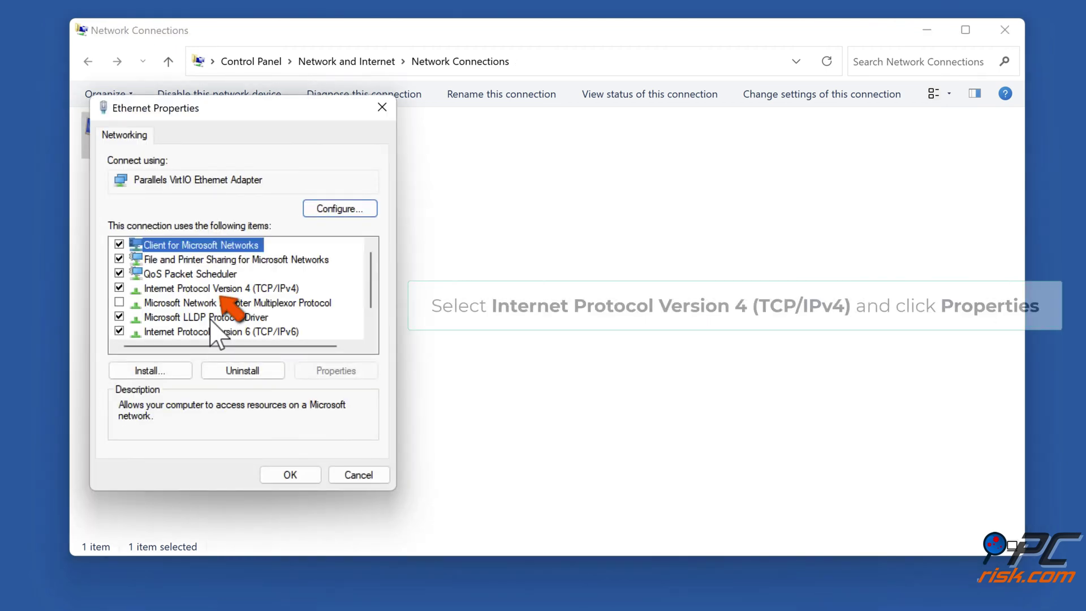
left_click(212, 290)
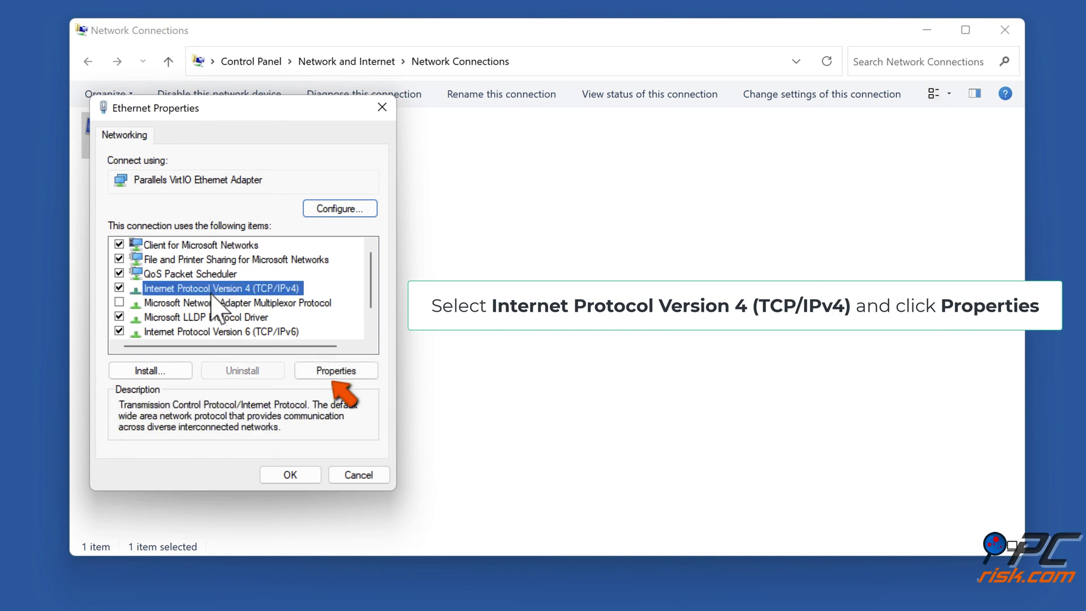
left_click(335, 372)
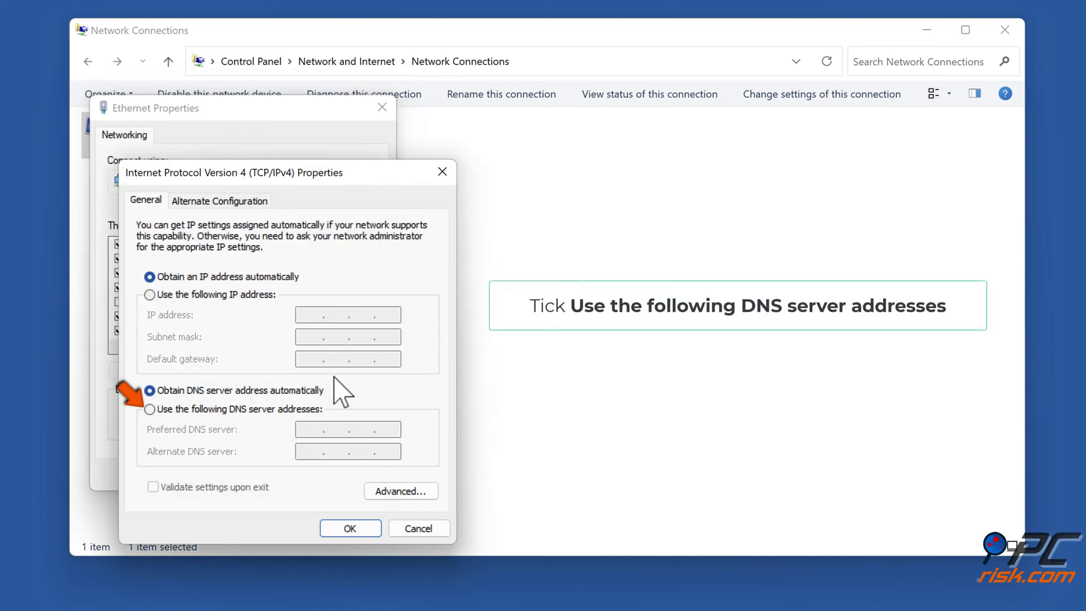
- Use manual DNS with 1.1.1.1 preferred and 1.0.0.1 alternate, and confirm with OK
left_click(150, 412)
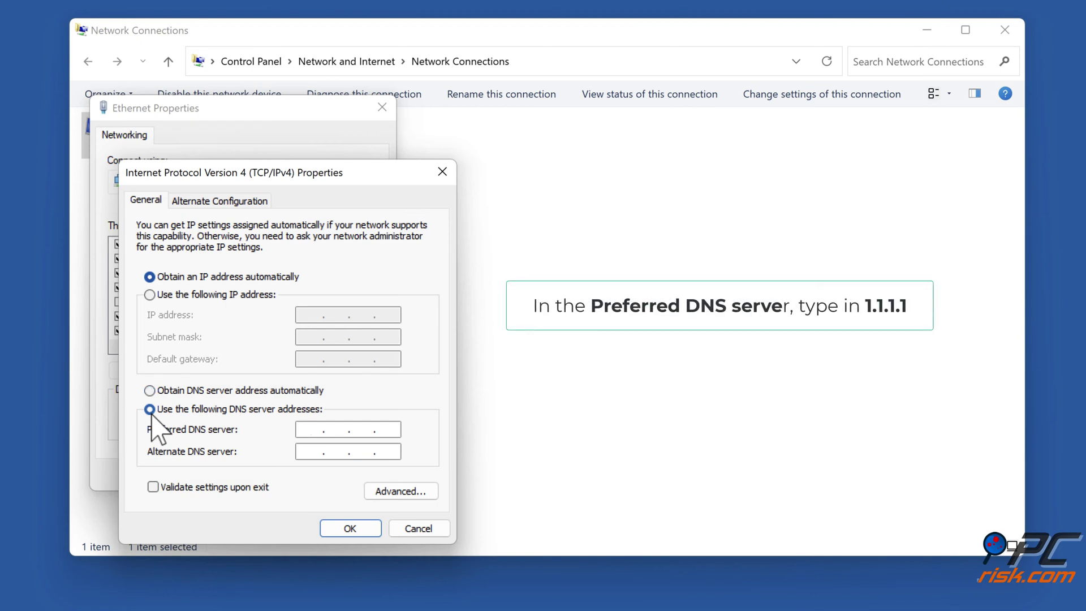
type("1.1.1.1")
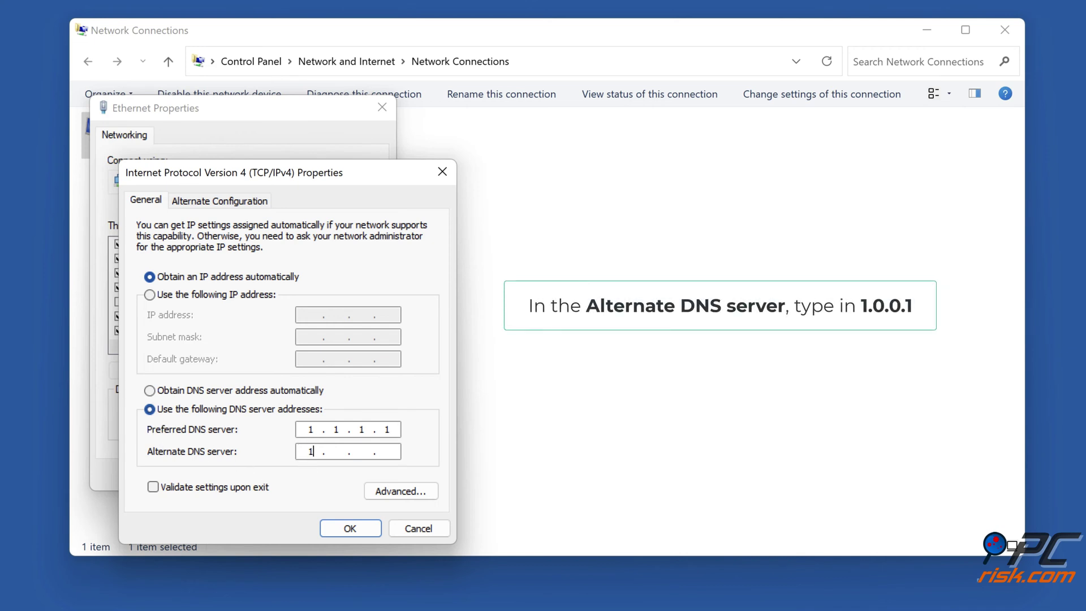
type("1.0.0.")
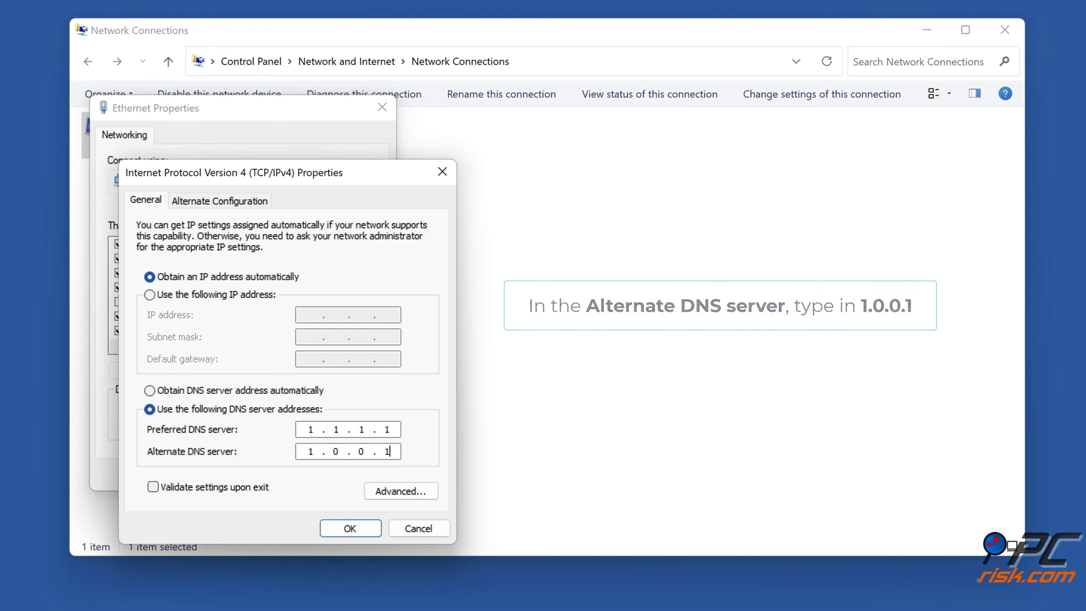
type("1")
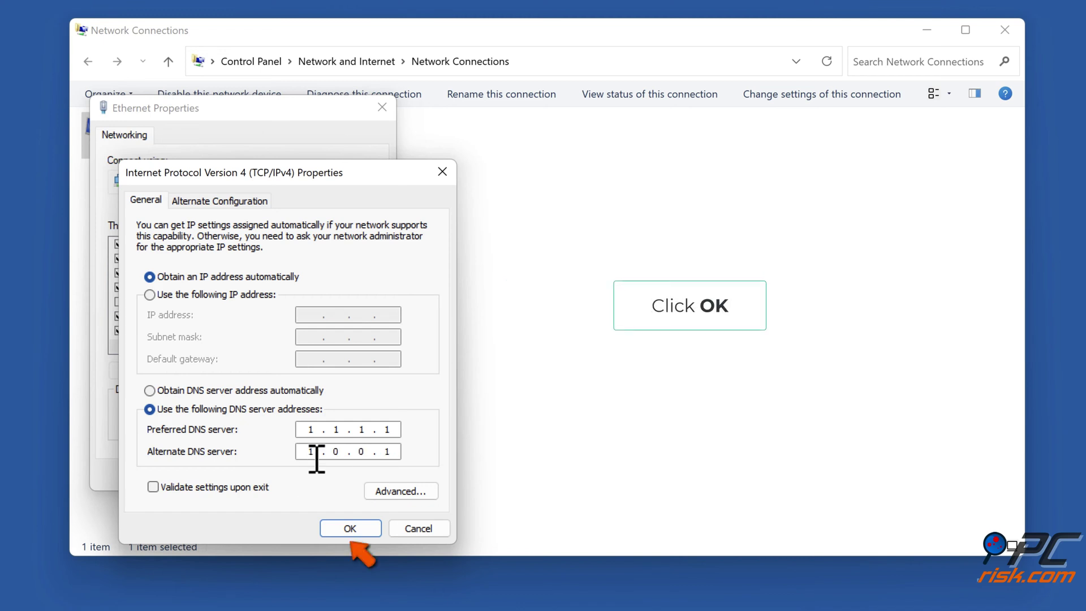
left_click(351, 528)
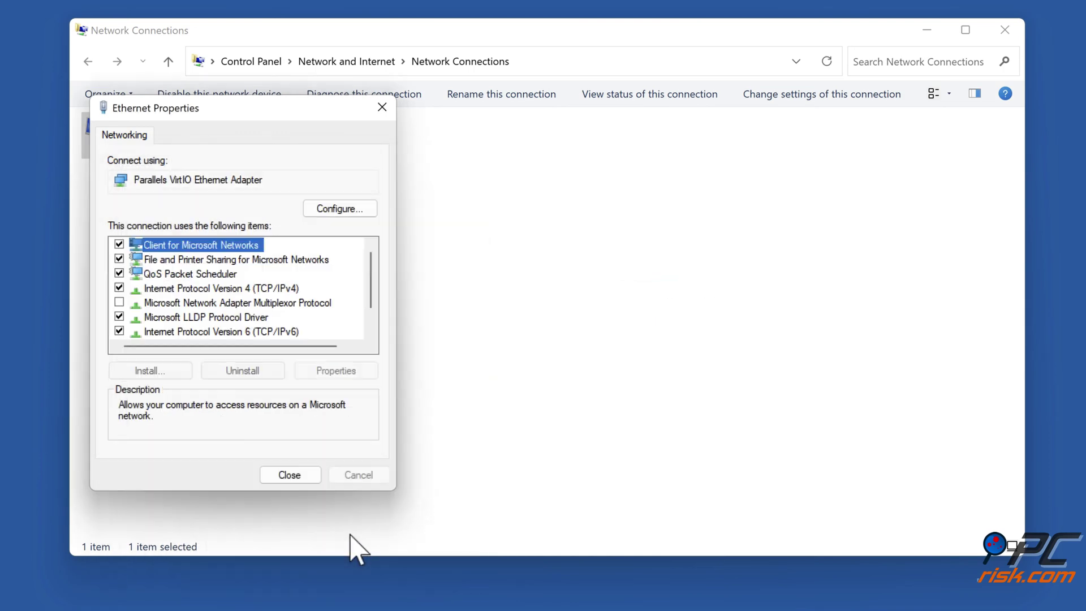
- Close the Ethernet properties and Network Connections windows, then restart the PC from Start
left_click(289, 475)
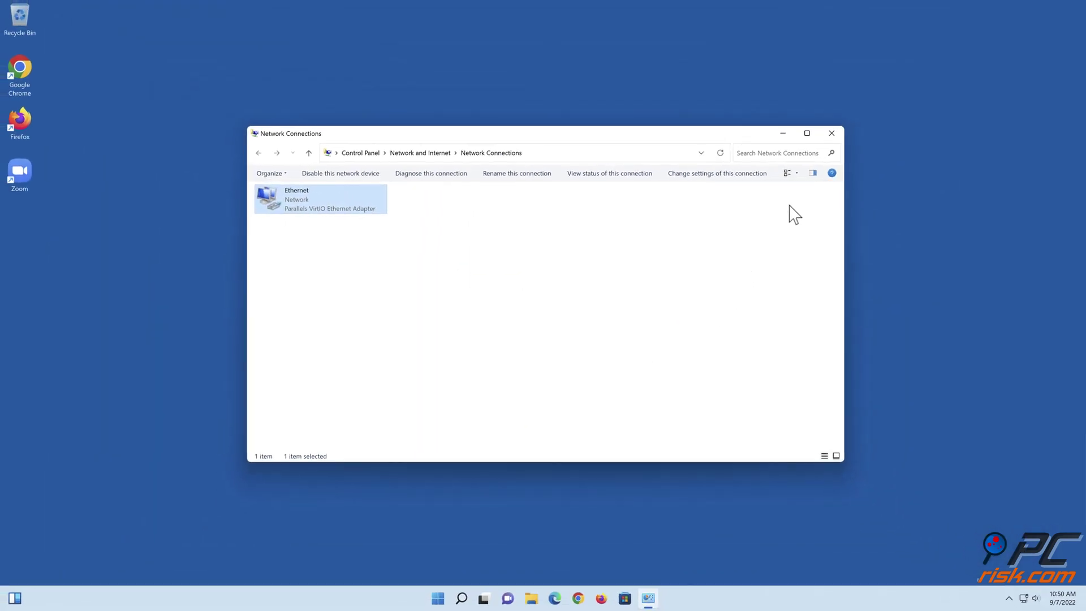
left_click(831, 134)
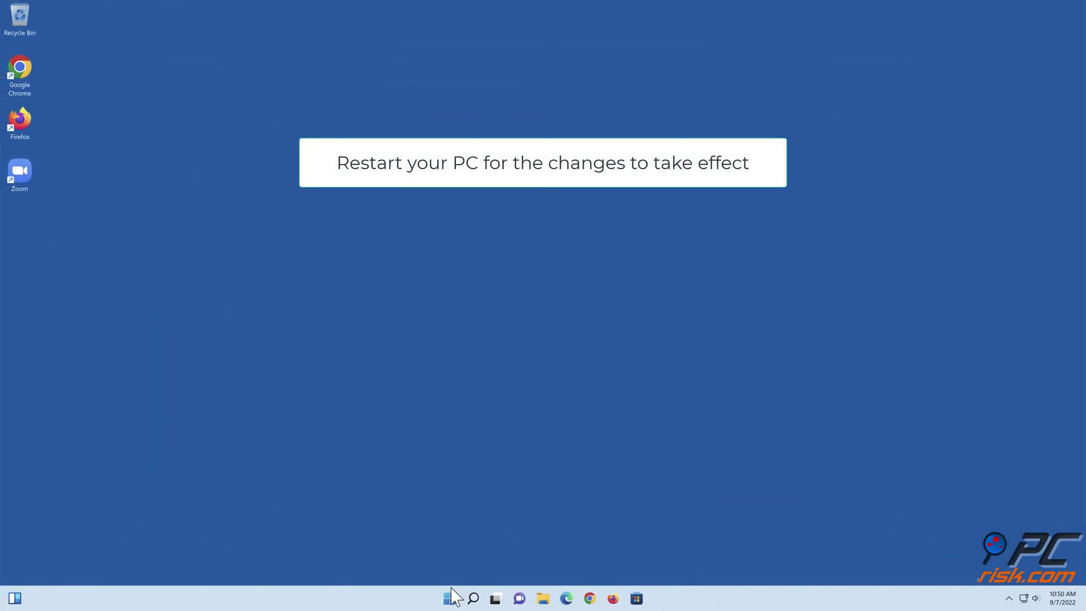
left_click(449, 598)
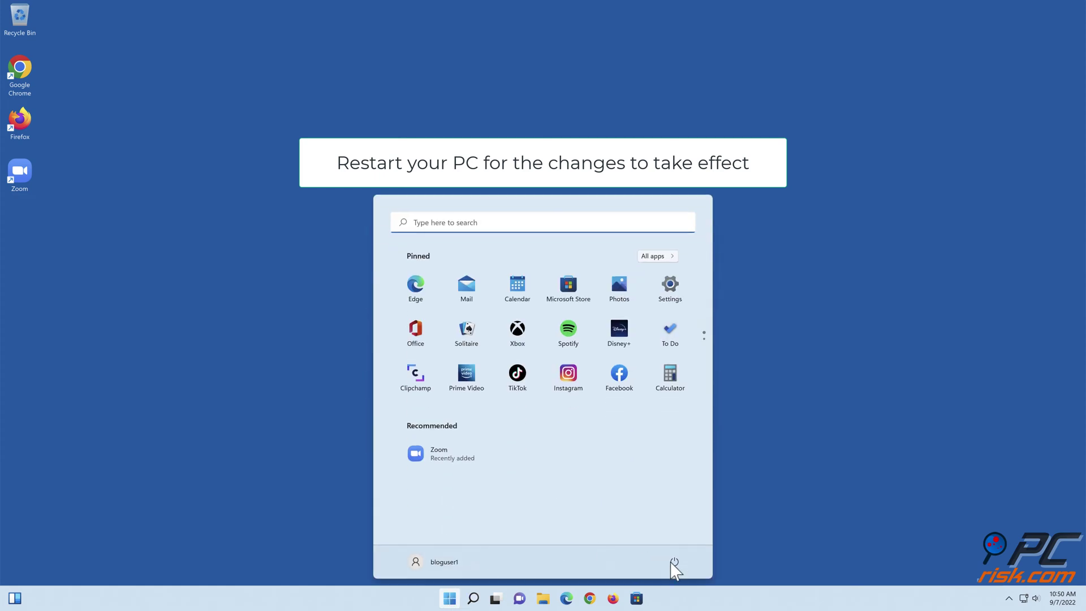
left_click(675, 563)
left_click(673, 540)
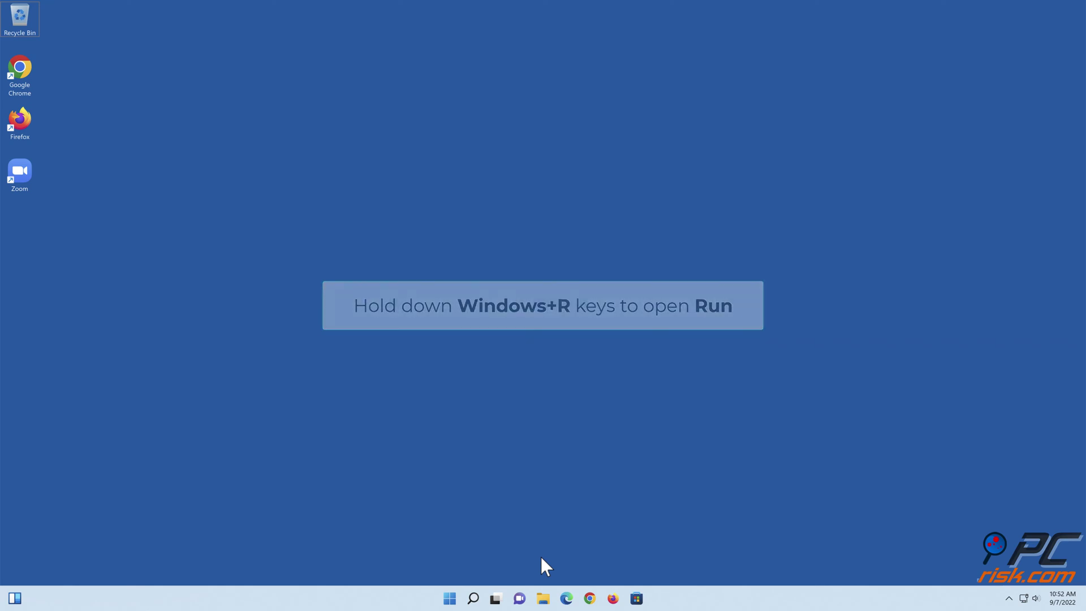
- Through inetcpl.cpl, turn off the LAN proxy server and enable automatic settings detection, then close Internet Properties
key("super+r")
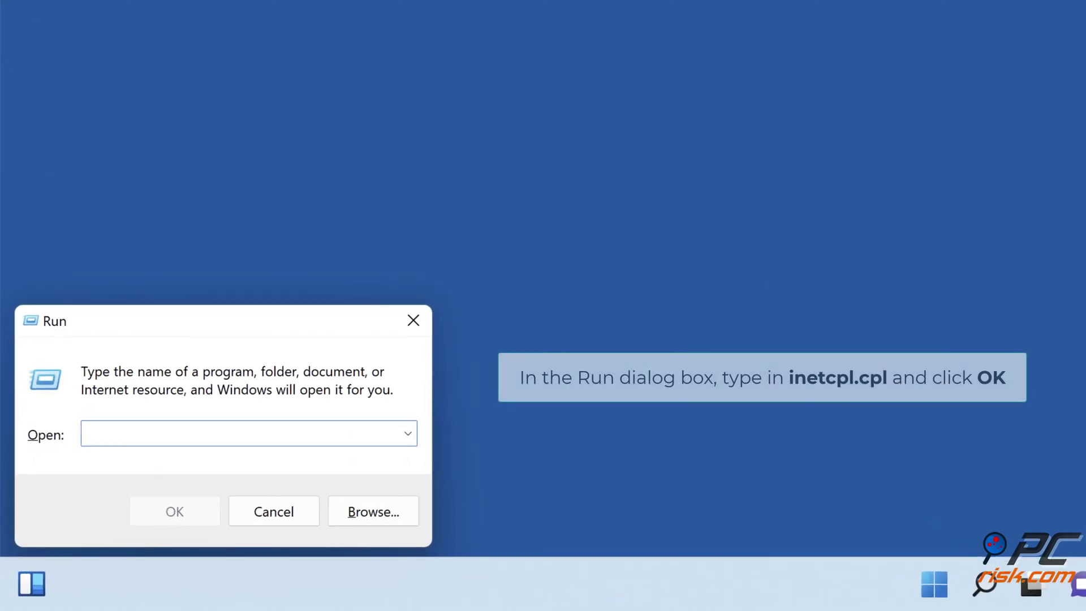
type("inetcpl.cpl")
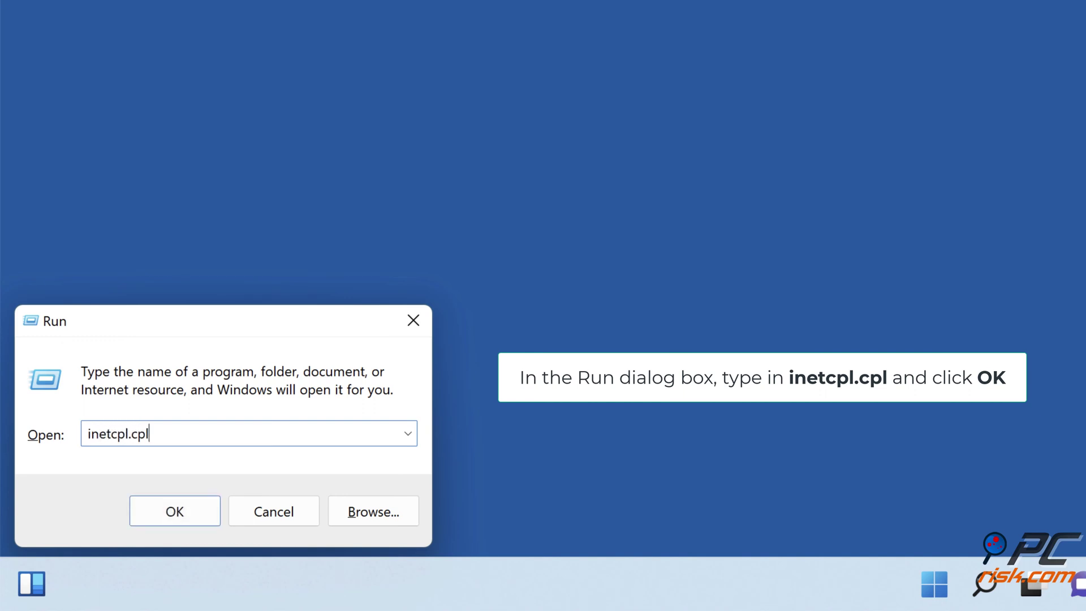
left_click(184, 521)
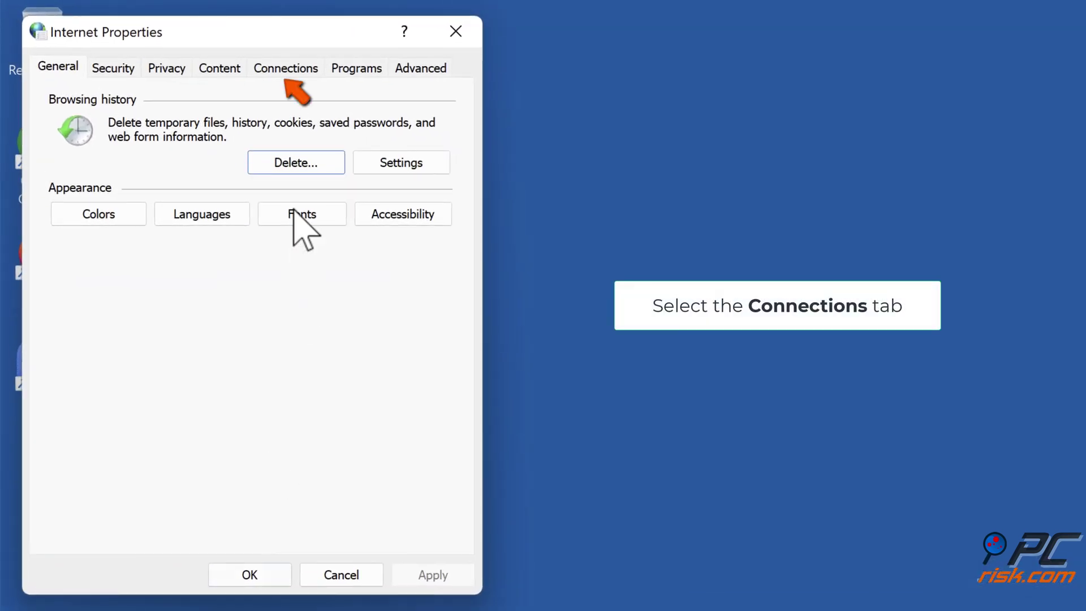
left_click(284, 72)
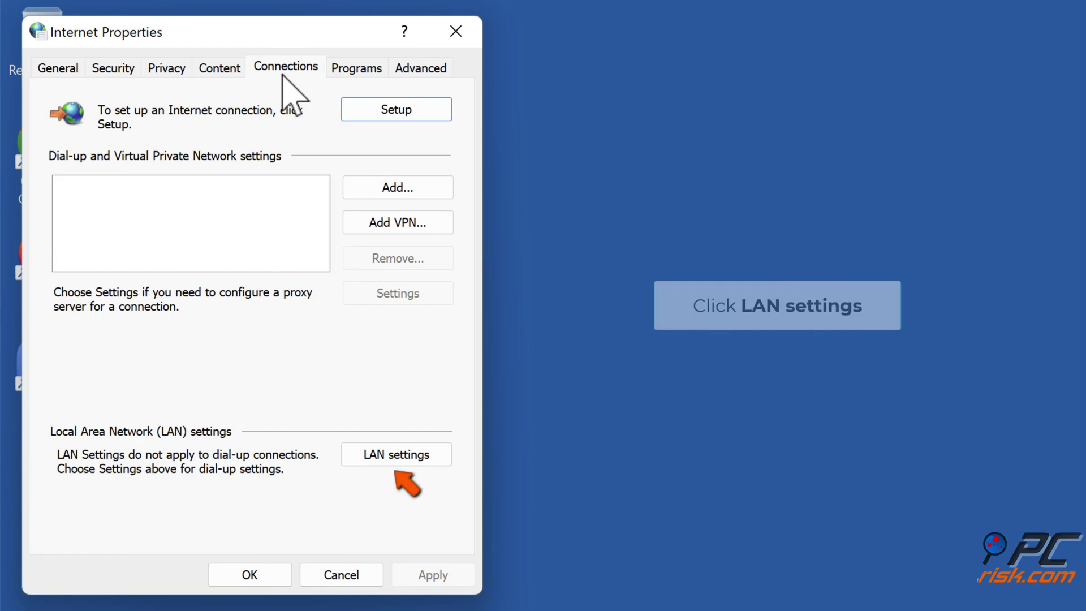
left_click(386, 460)
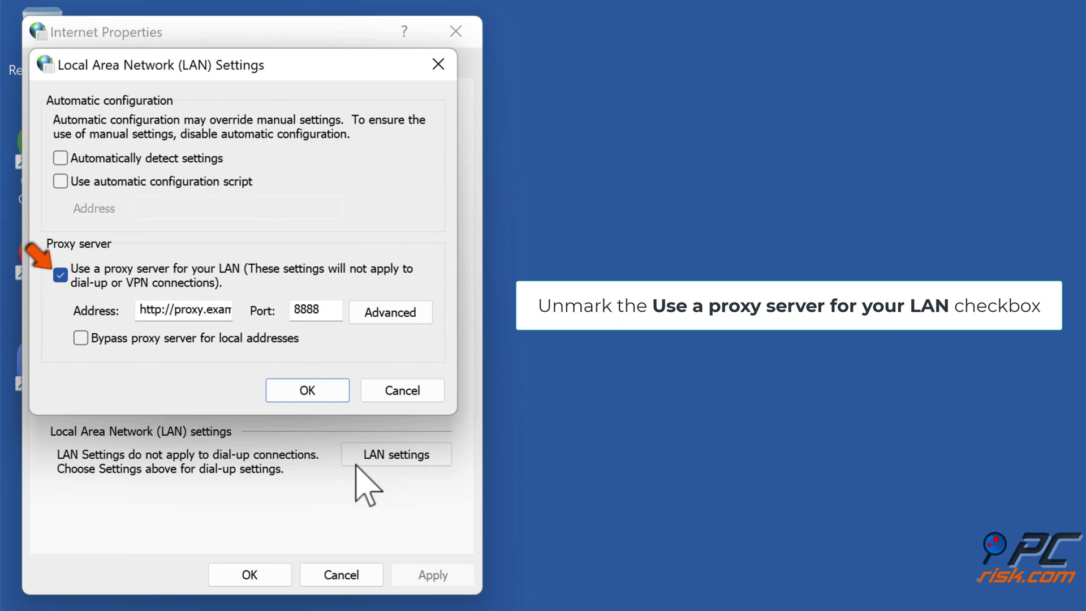
left_click(62, 276)
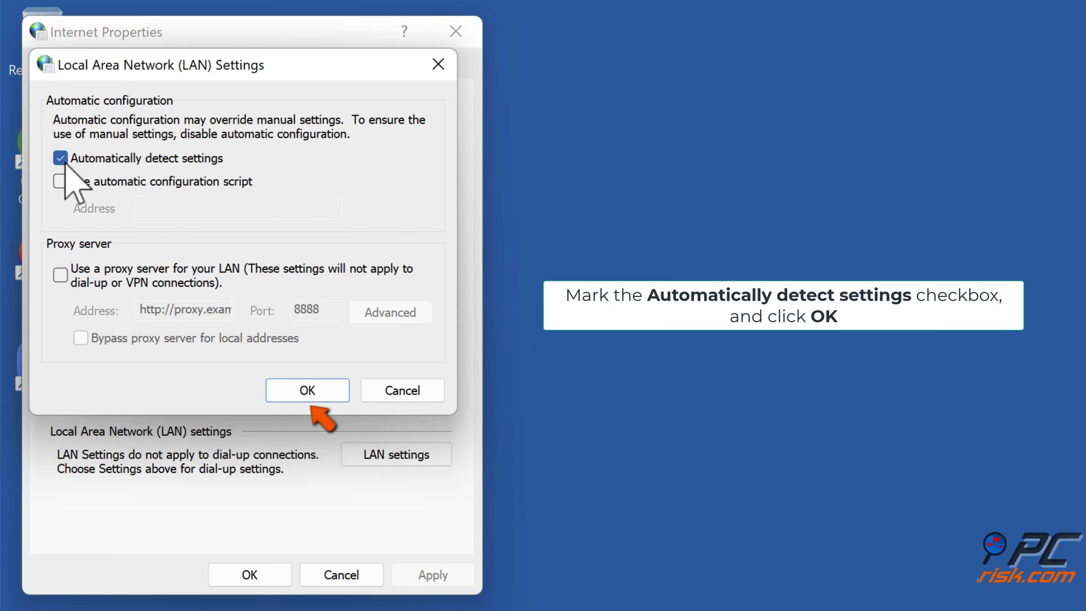
left_click(303, 396)
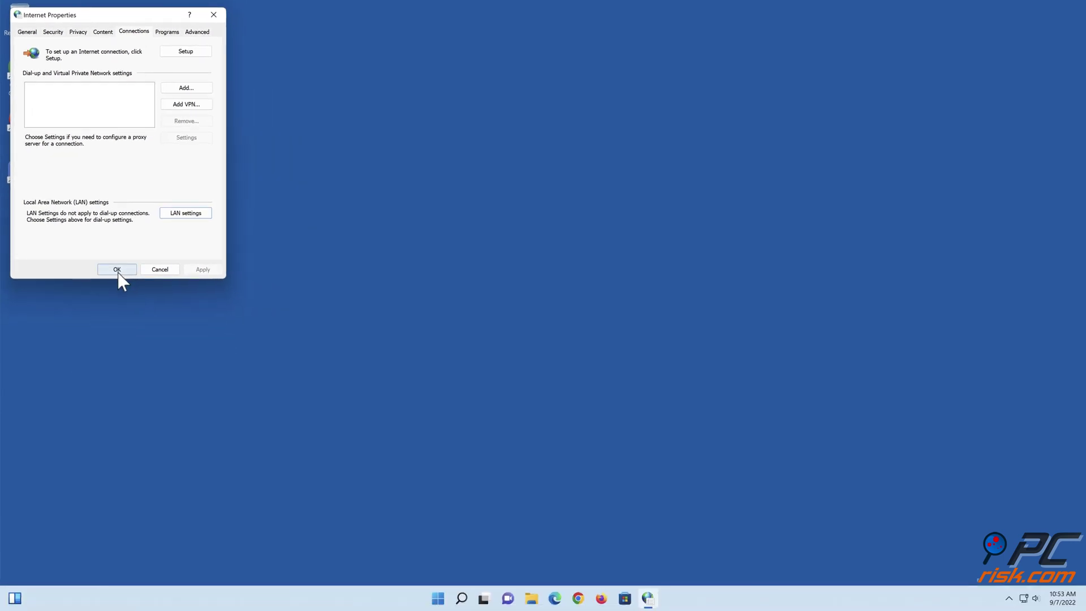
left_click(249, 575)
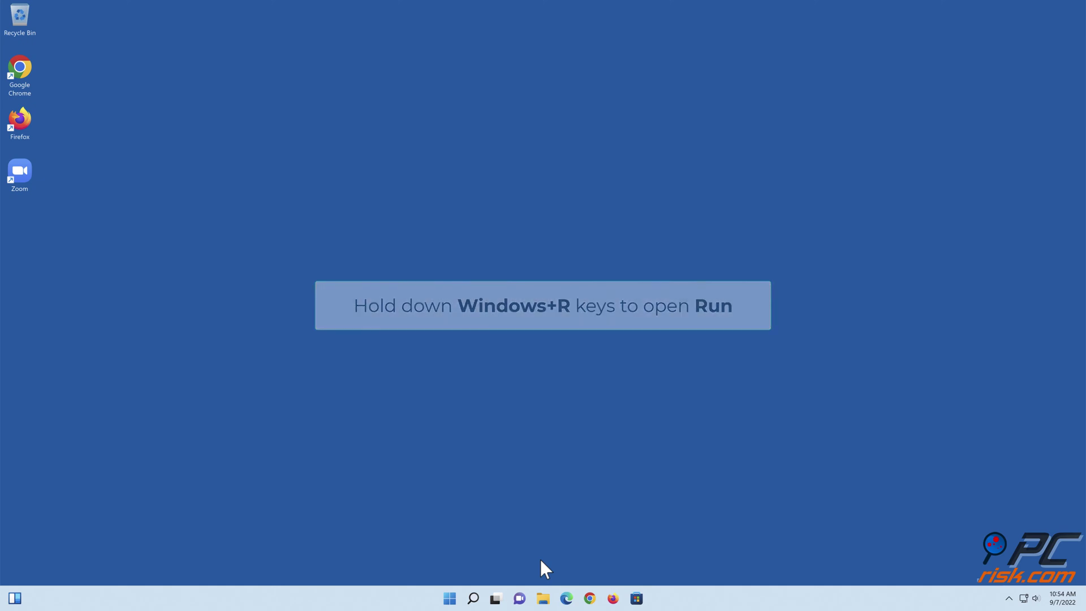
- Run firewall.cpl from the Run dialog to bring up the Windows Defender Firewall control panel
key("super+r")
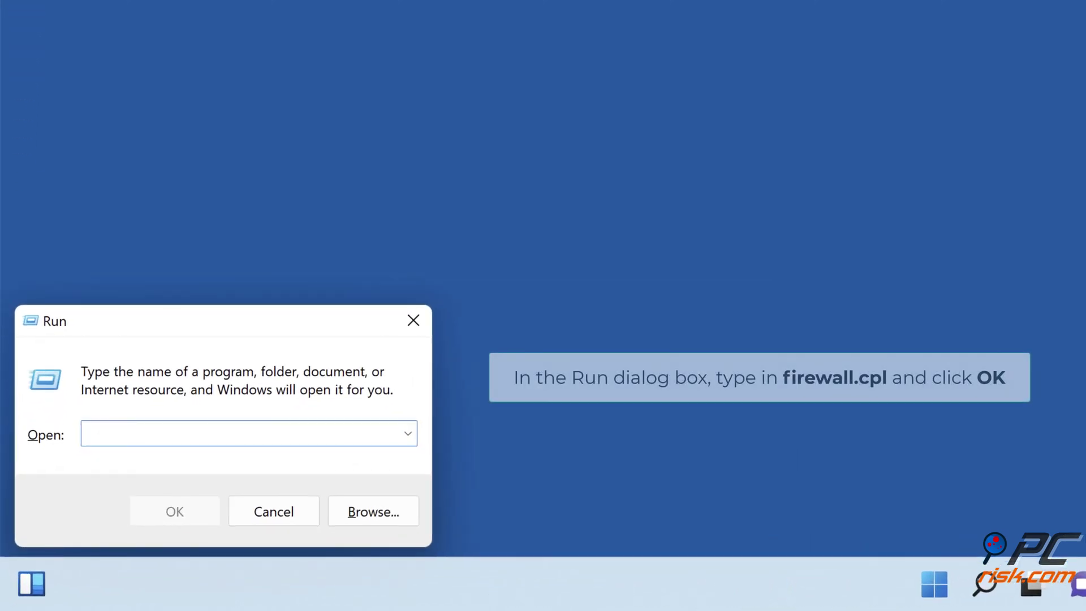
type("firewa")
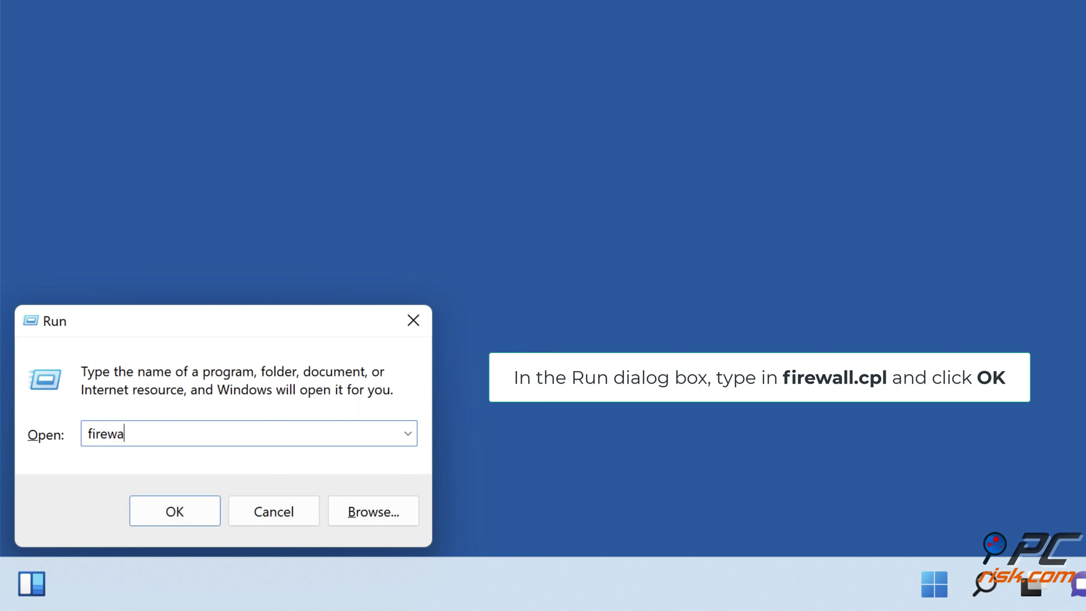
type("ll.cpl")
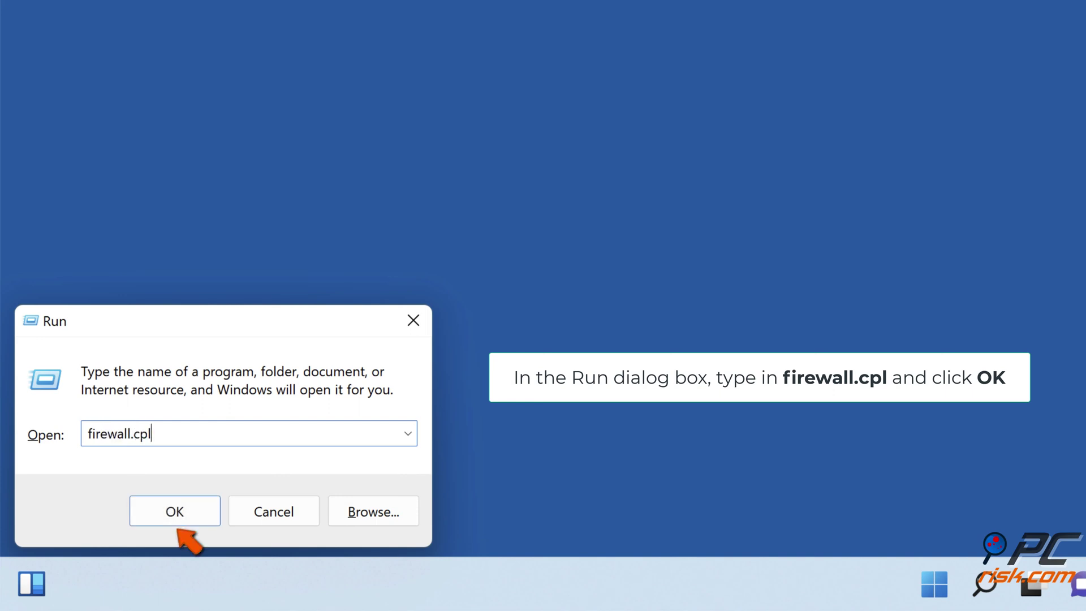
left_click(175, 517)
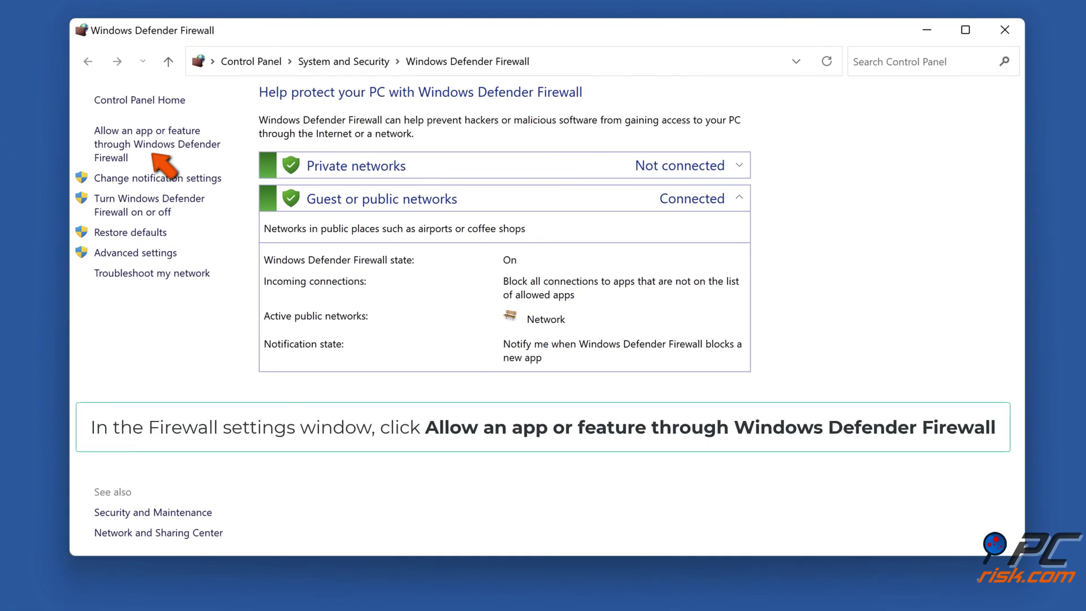
- Unlock the firewall's allowed apps list and start browsing for another app to add
left_click(144, 148)
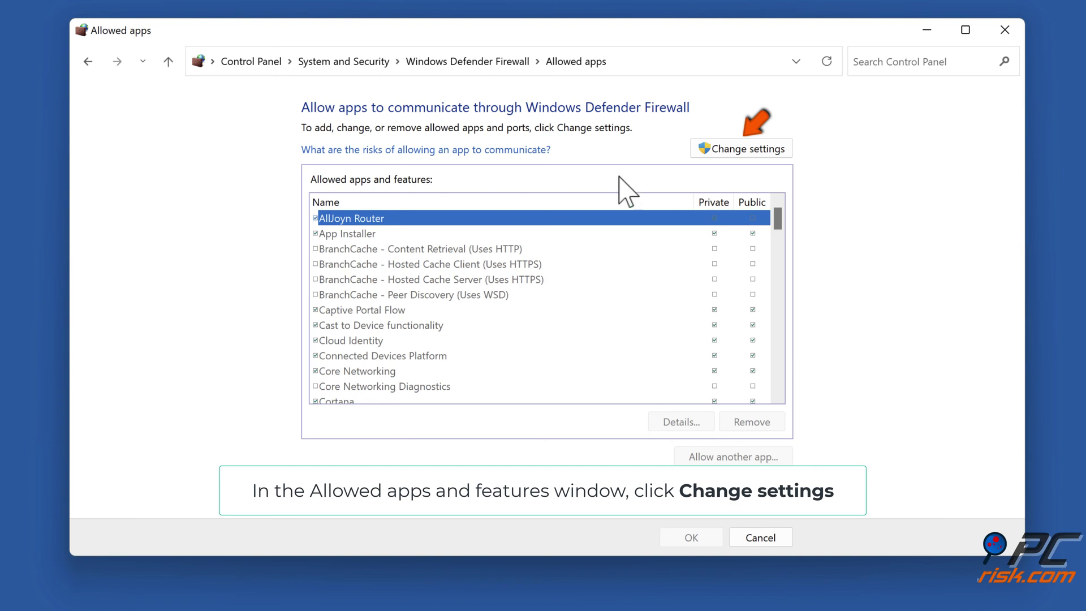
left_click(745, 152)
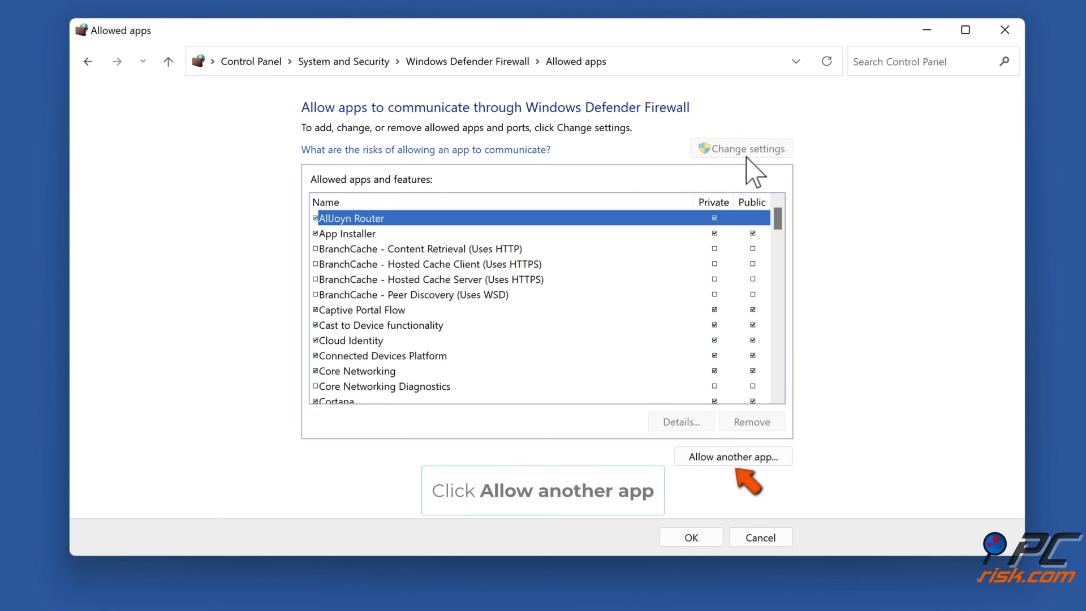
left_click(737, 463)
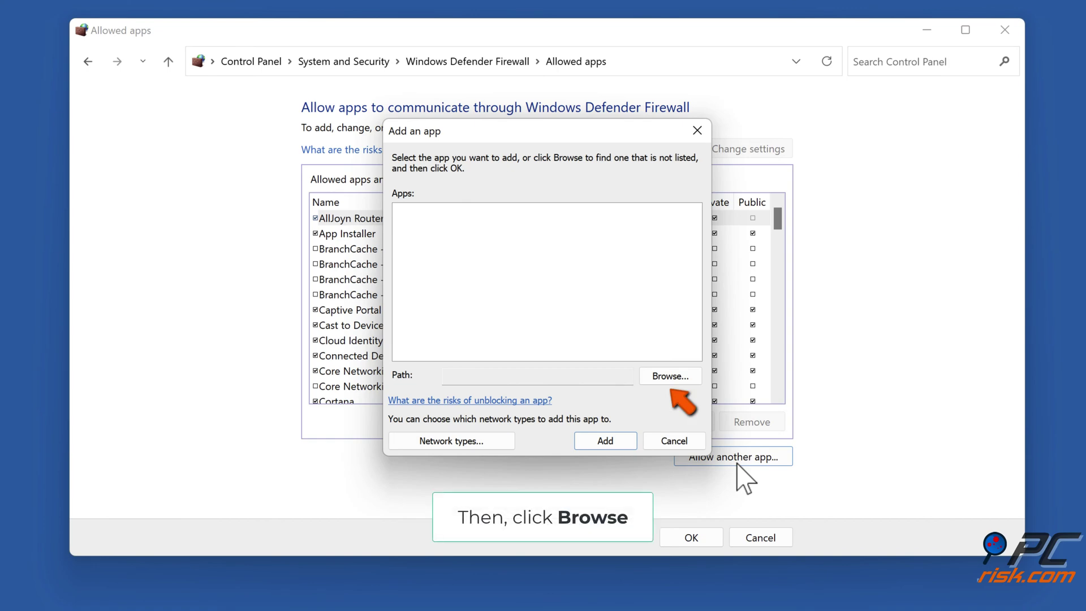
left_click(667, 382)
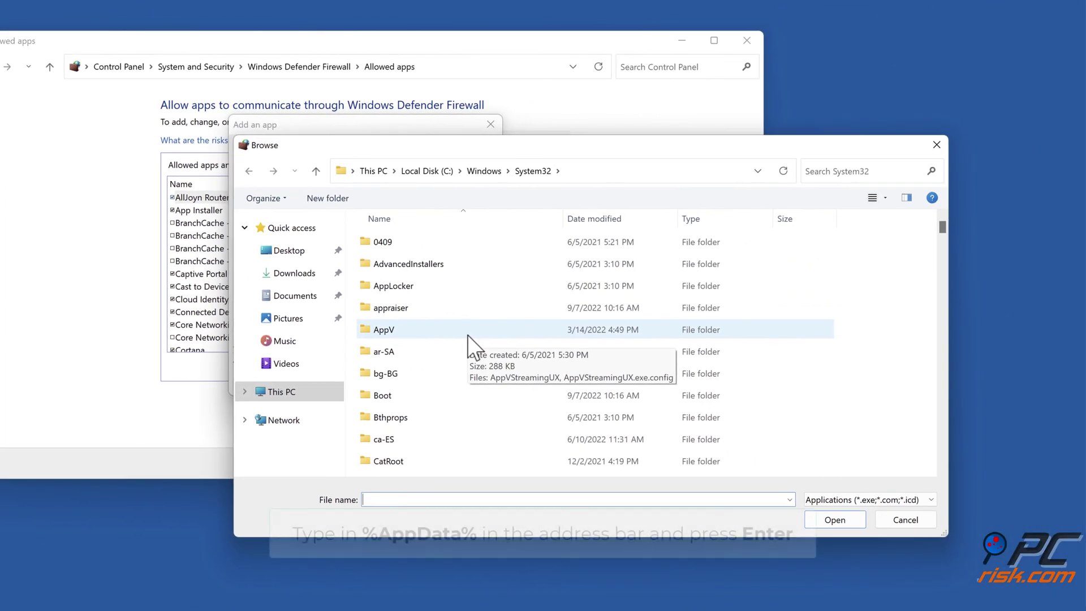
- Pick the Zoom application from the Zoom\bin folder under %appdata% Roaming
left_click(580, 174)
type("%appdata%")
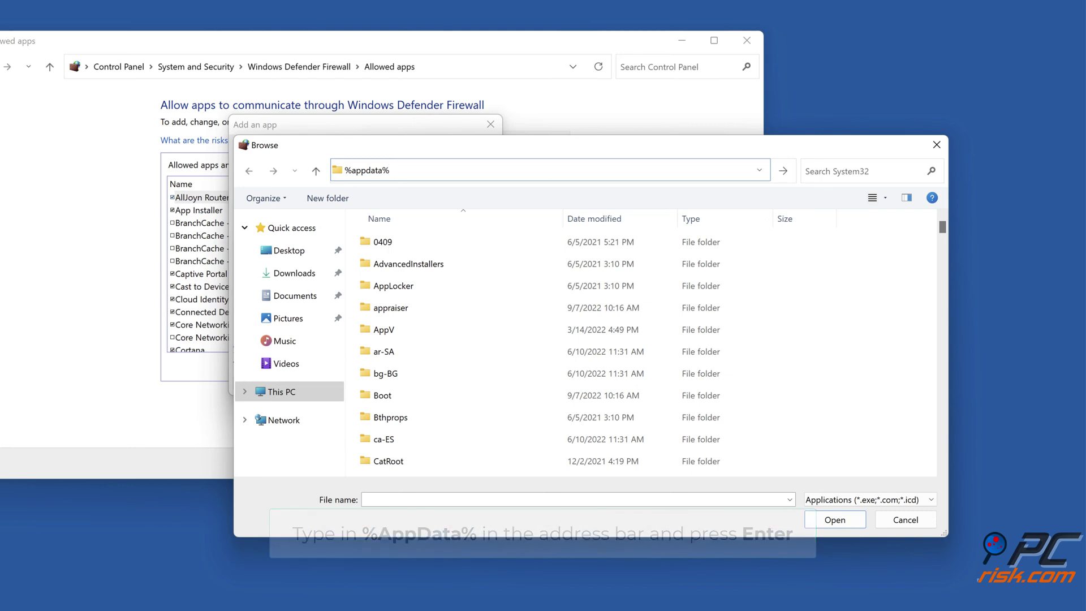
key("Return")
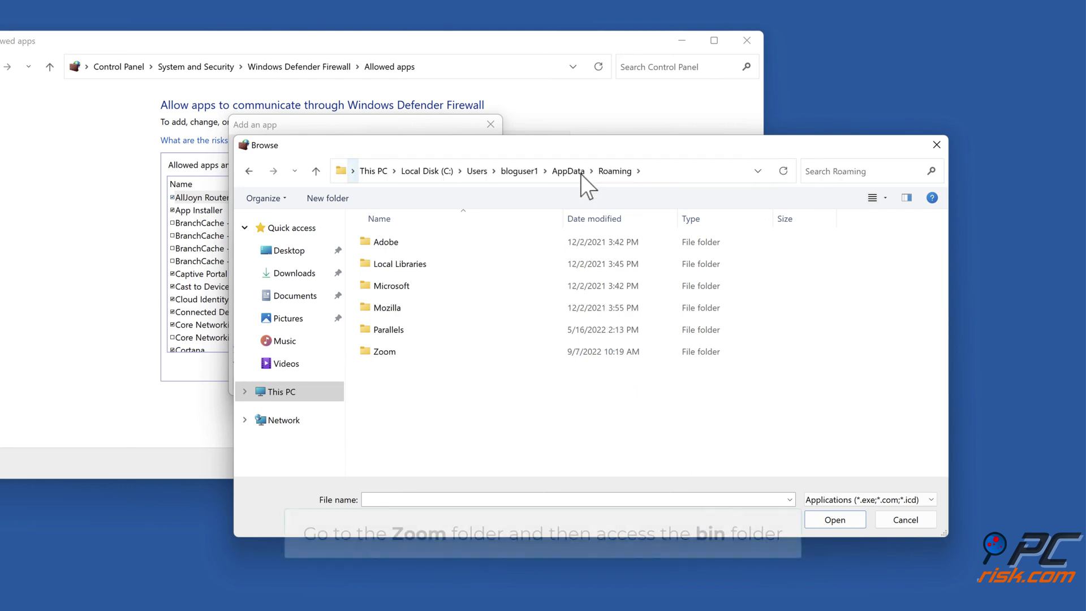
double_click(384, 353)
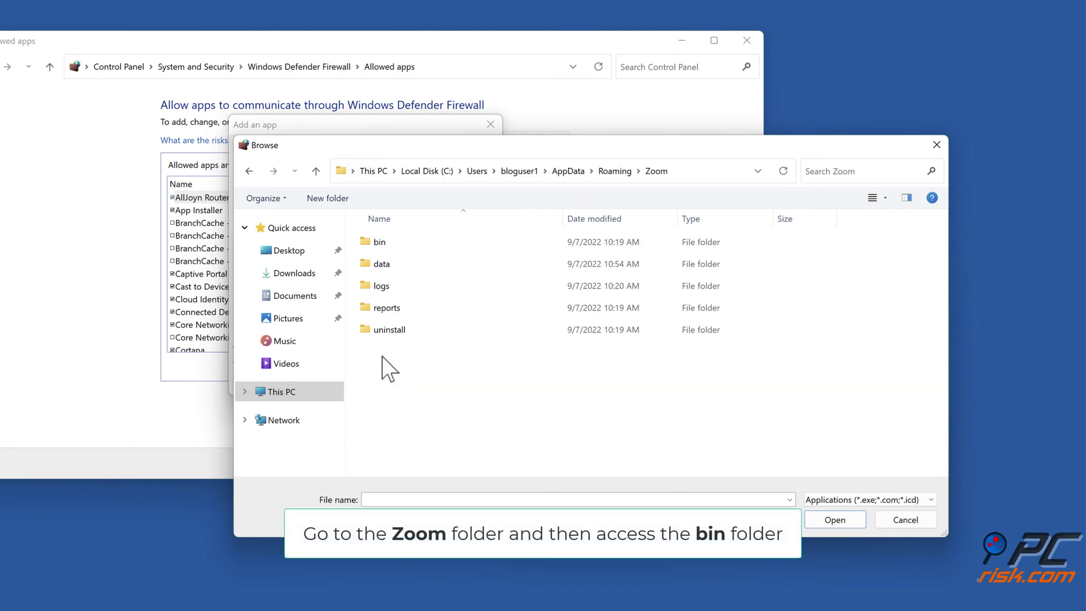
double_click(378, 246)
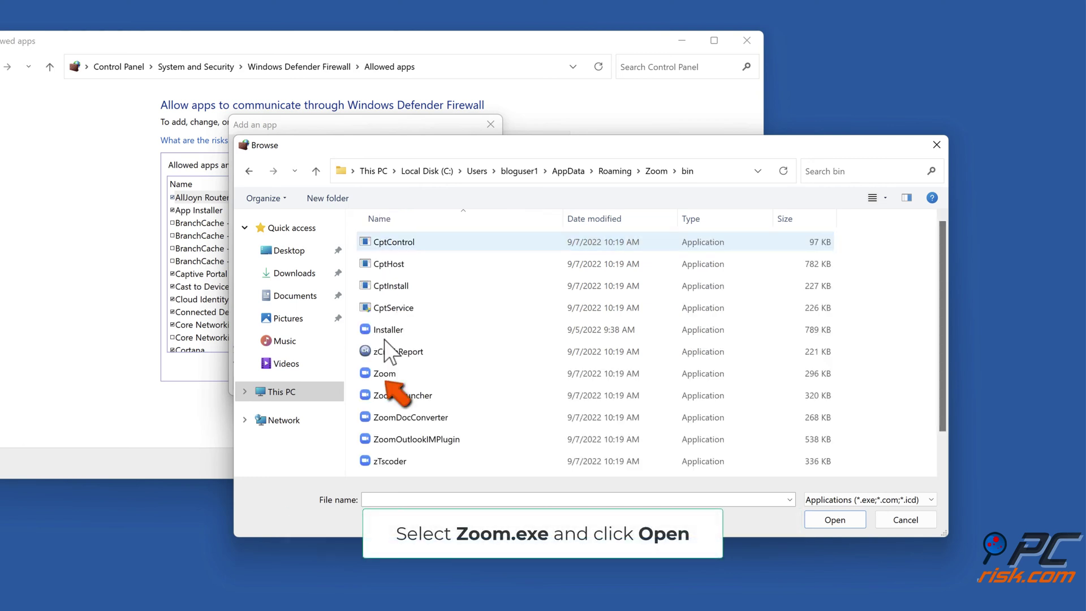
left_click(387, 377)
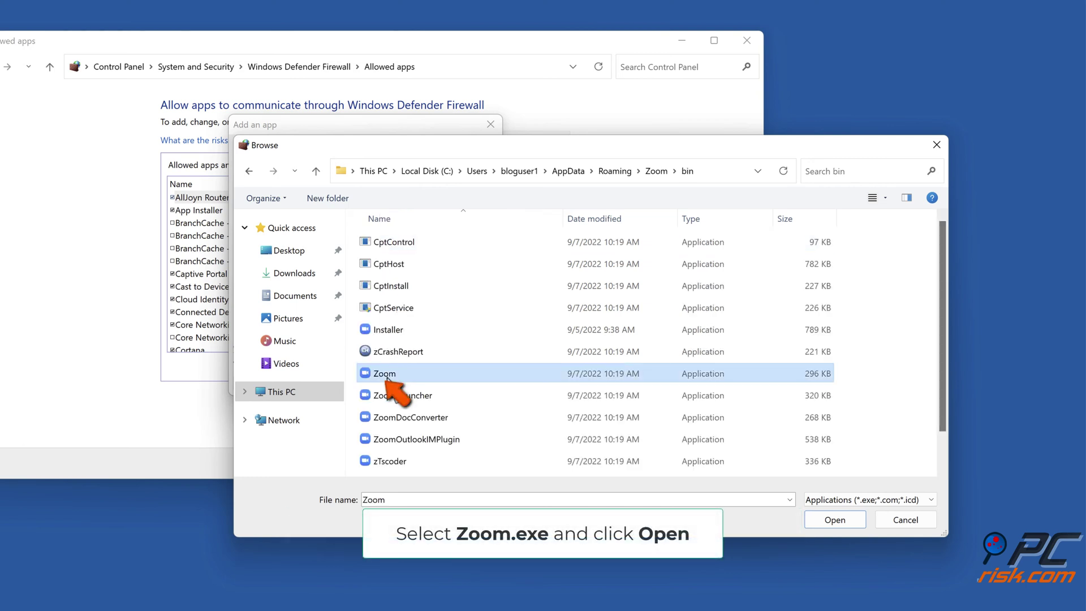
left_click(839, 525)
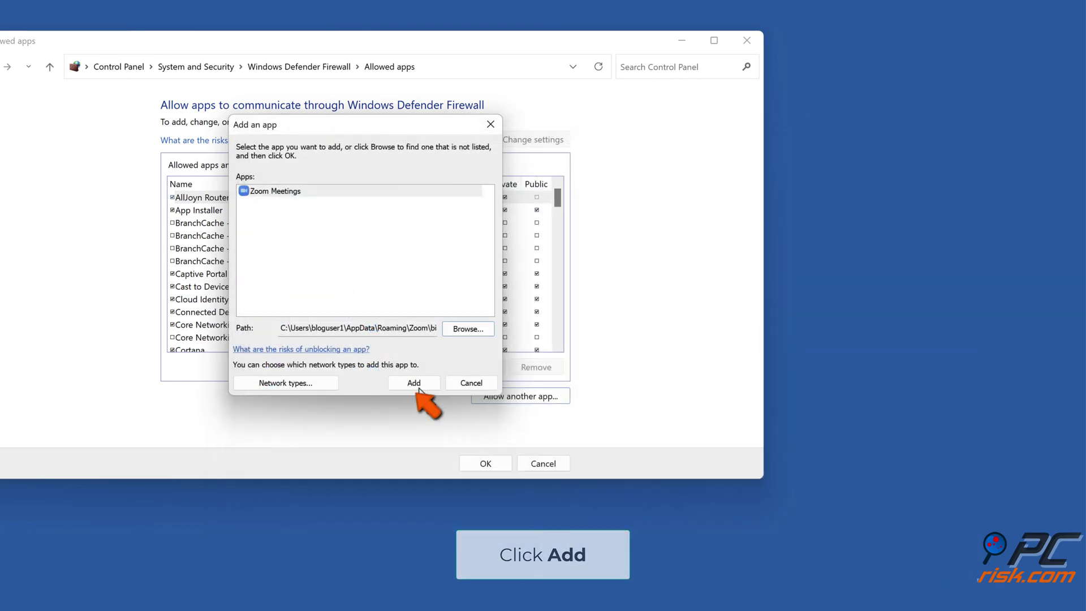
- Add Zoom Meetings with Private network access ticked, save, and close the firewall window
left_click(419, 385)
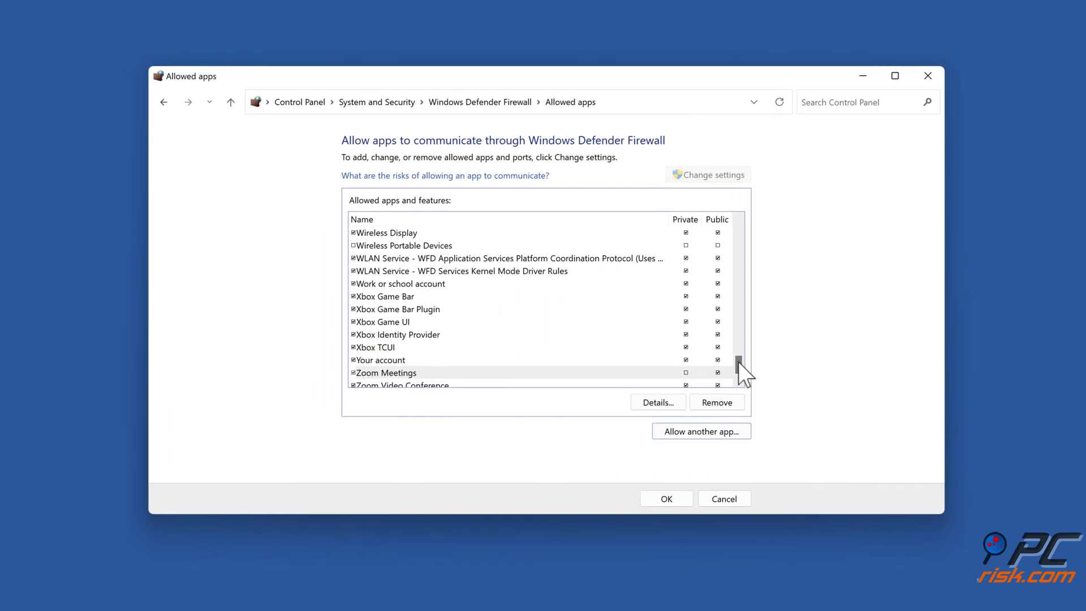
scroll(738, 362, "down", 1)
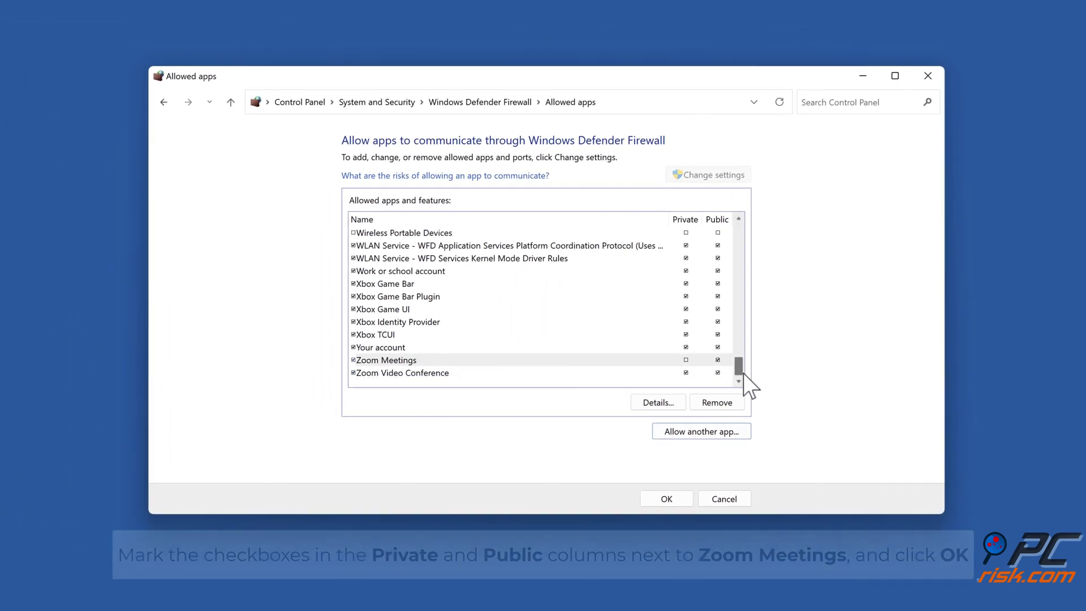
left_click(686, 359)
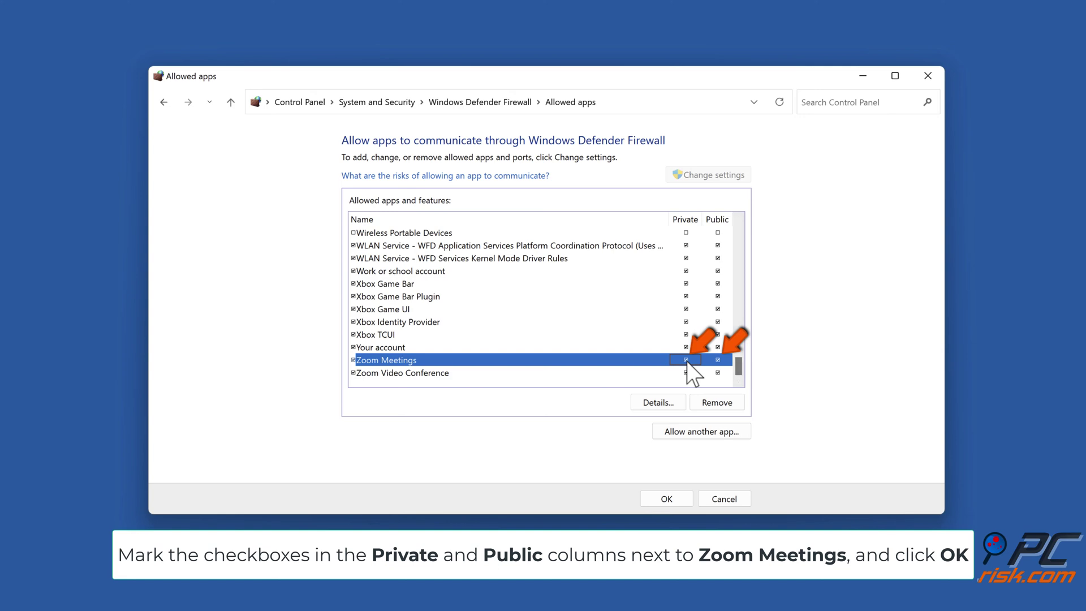
left_click(668, 500)
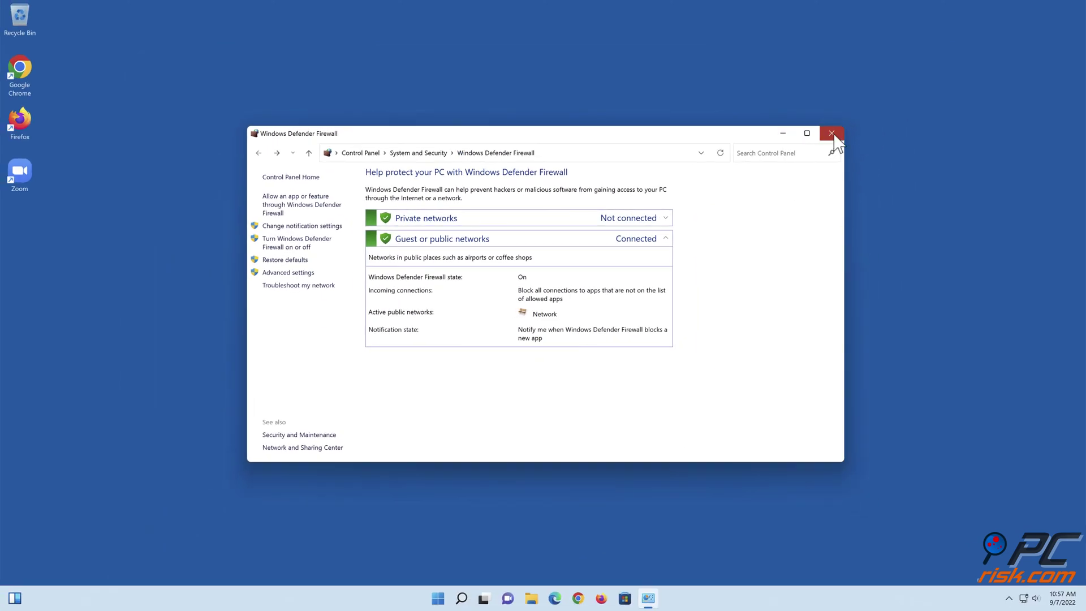
left_click(831, 134)
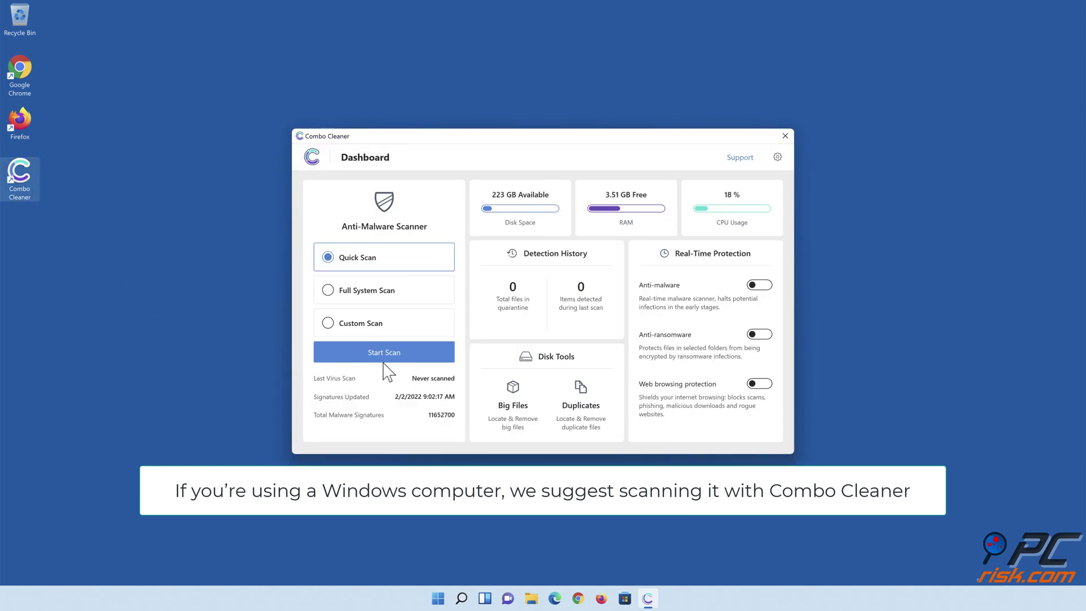
- Run a Combo Cleaner quick scan, quarantine all 323 detected items, and dismiss the summary
left_click(384, 356)
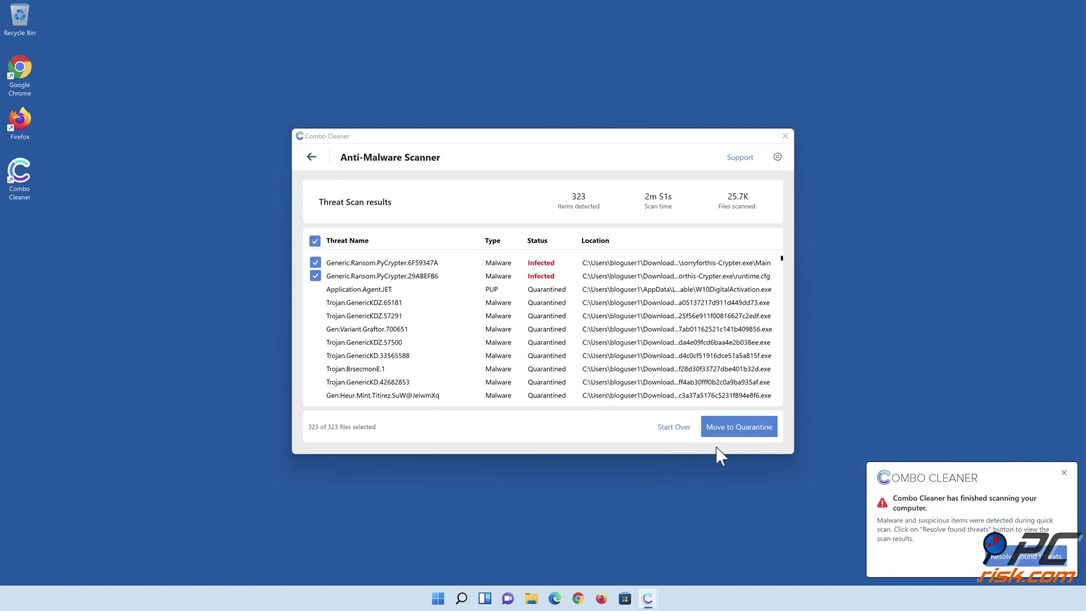
left_click(738, 428)
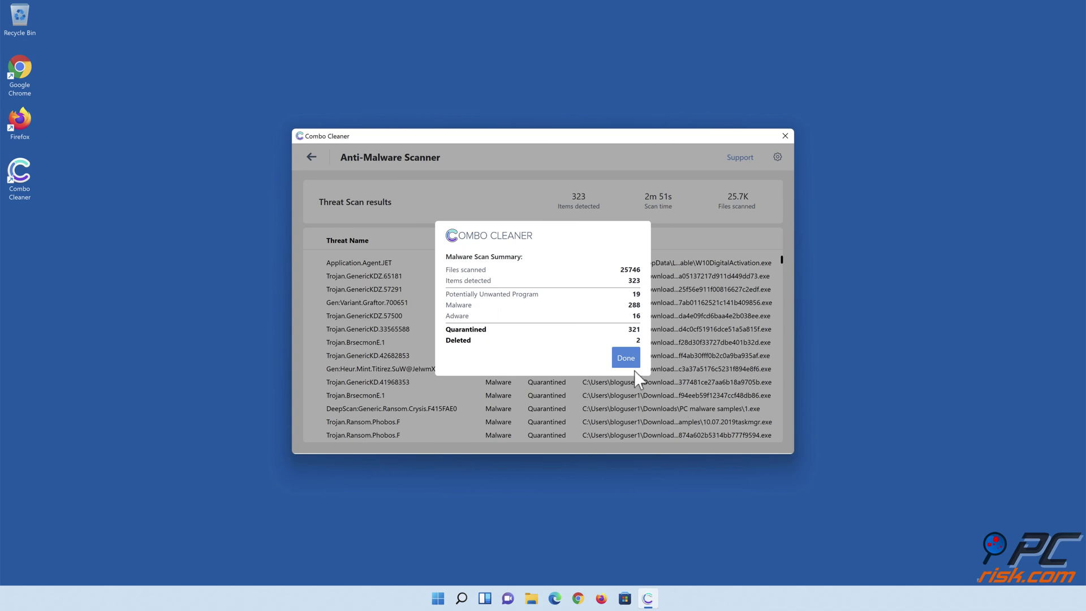
left_click(624, 363)
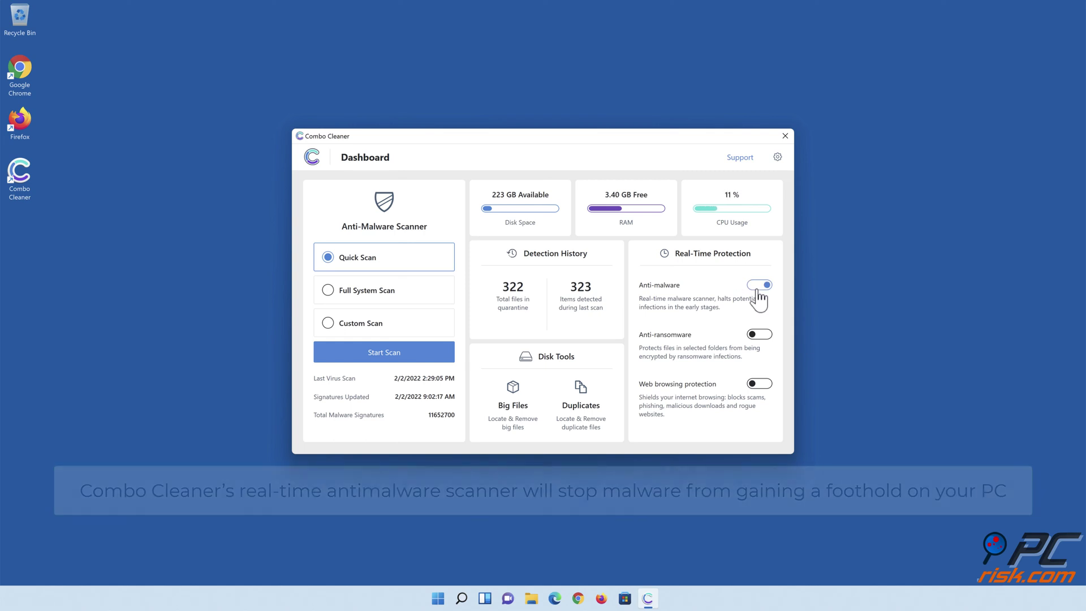
- Add the Libraries > Documents folder to anti-ransomware protection and return to the dashboard
left_click(759, 334)
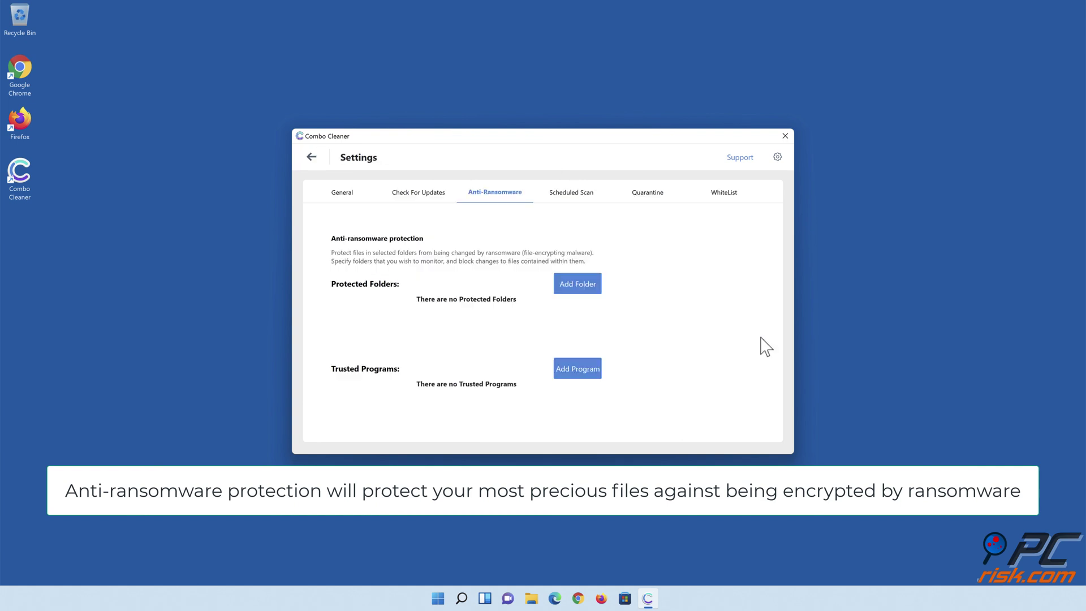
left_click(579, 289)
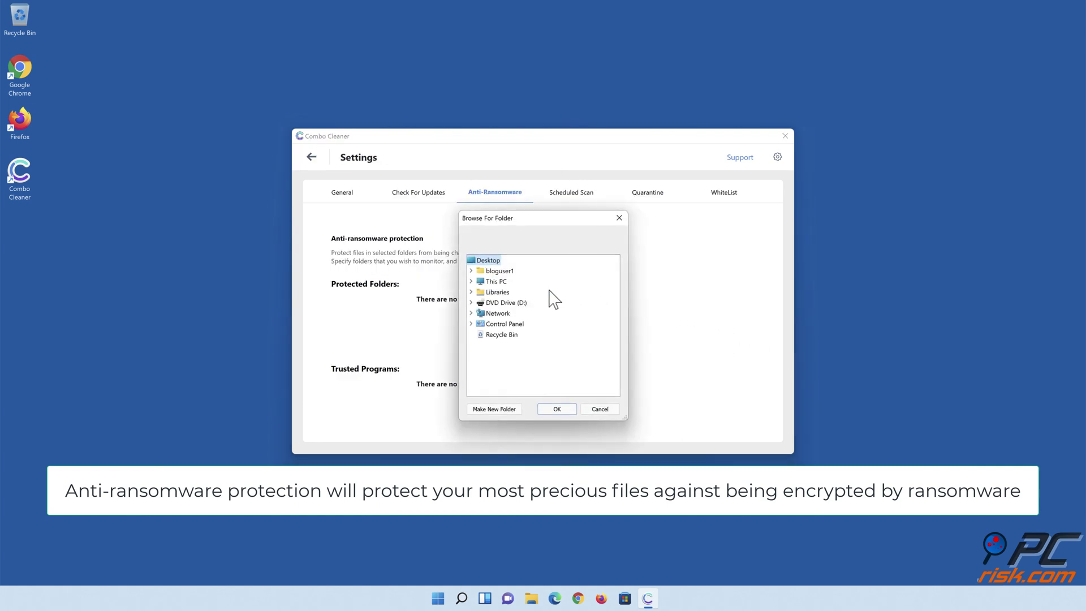
left_click(471, 292)
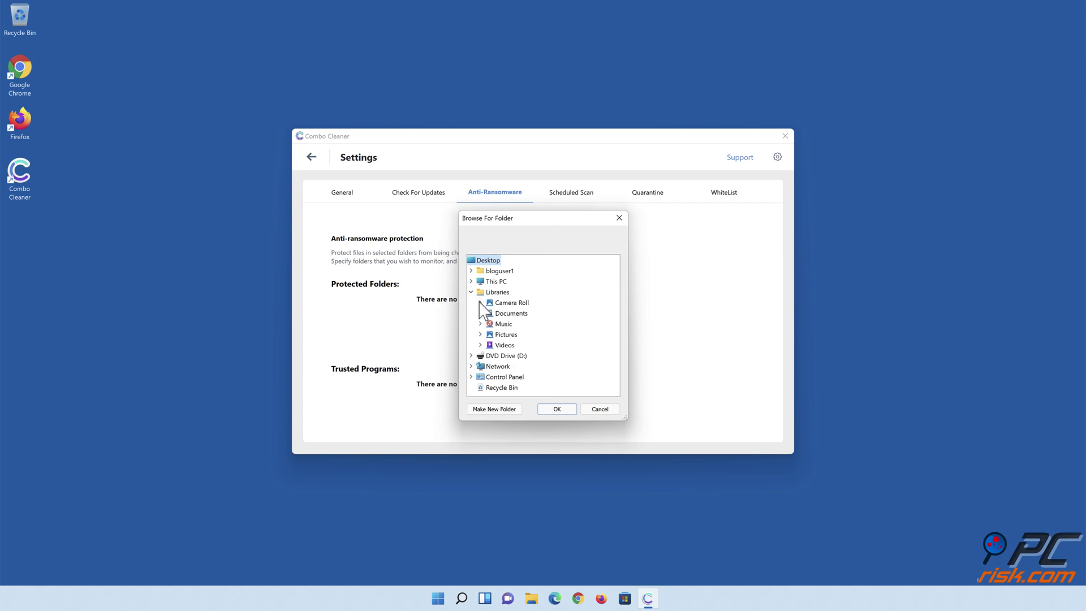
left_click(480, 313)
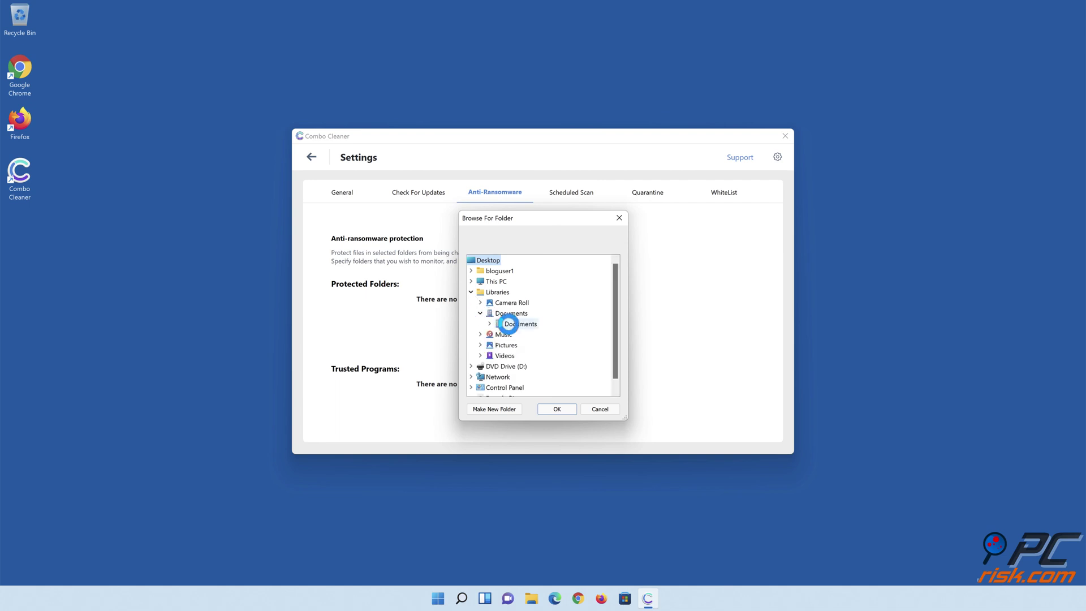
left_click(512, 326)
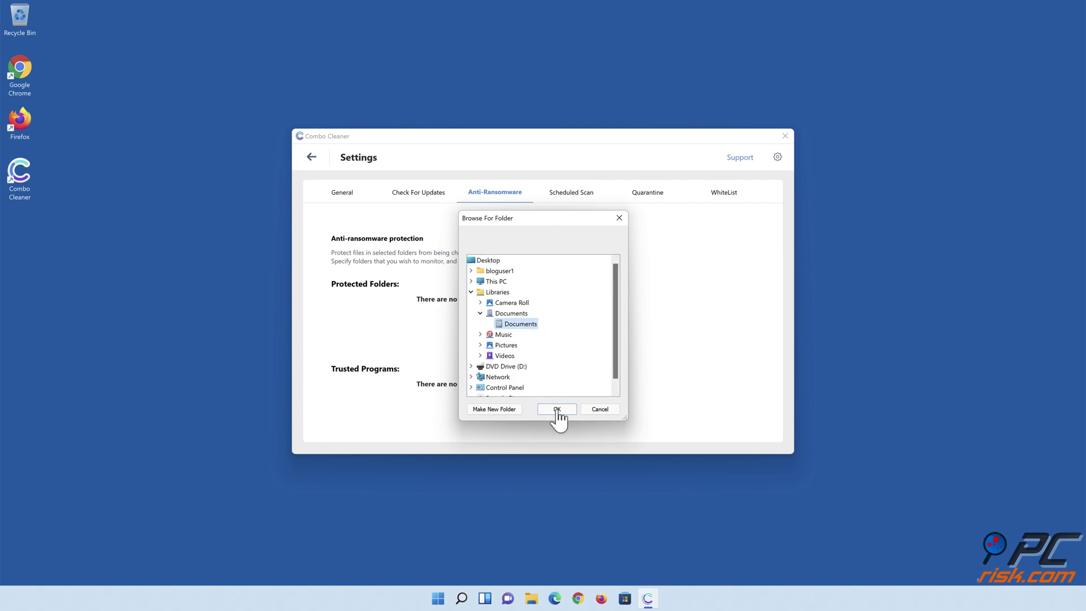
left_click(556, 409)
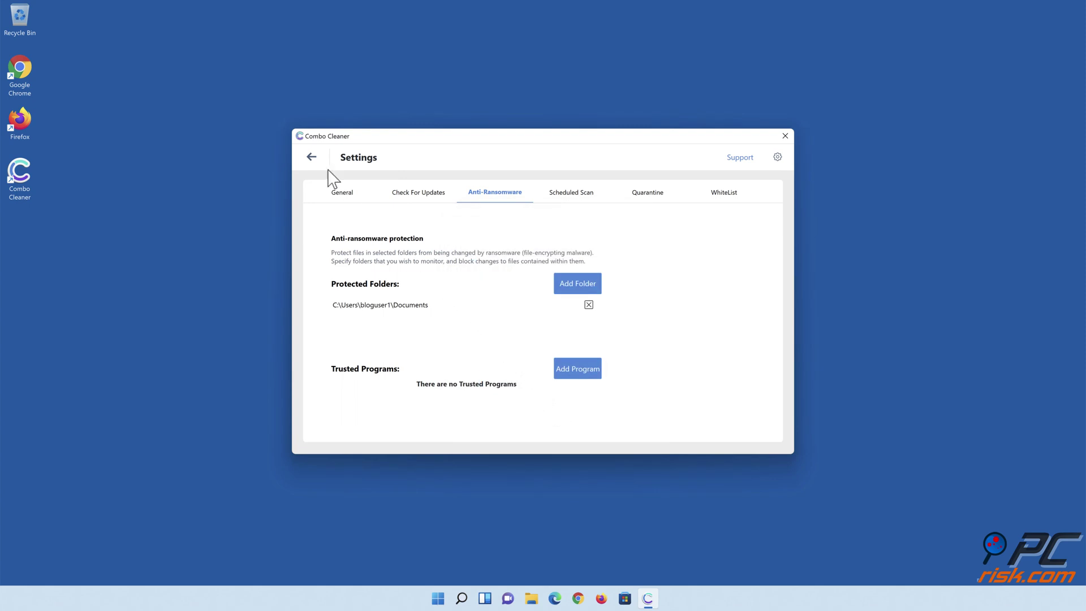
left_click(312, 157)
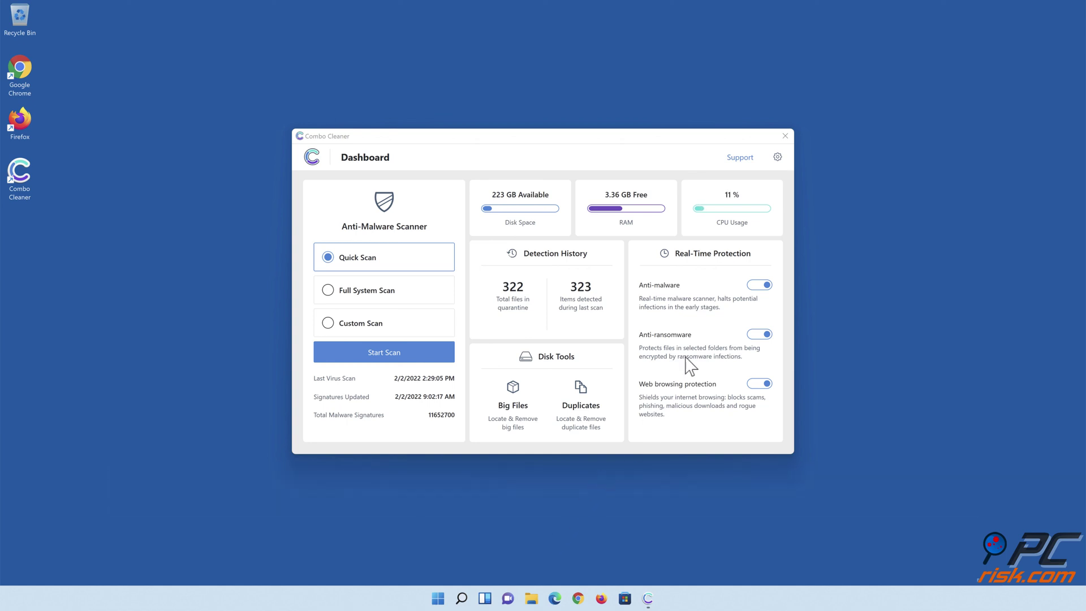
left_click(785, 135)
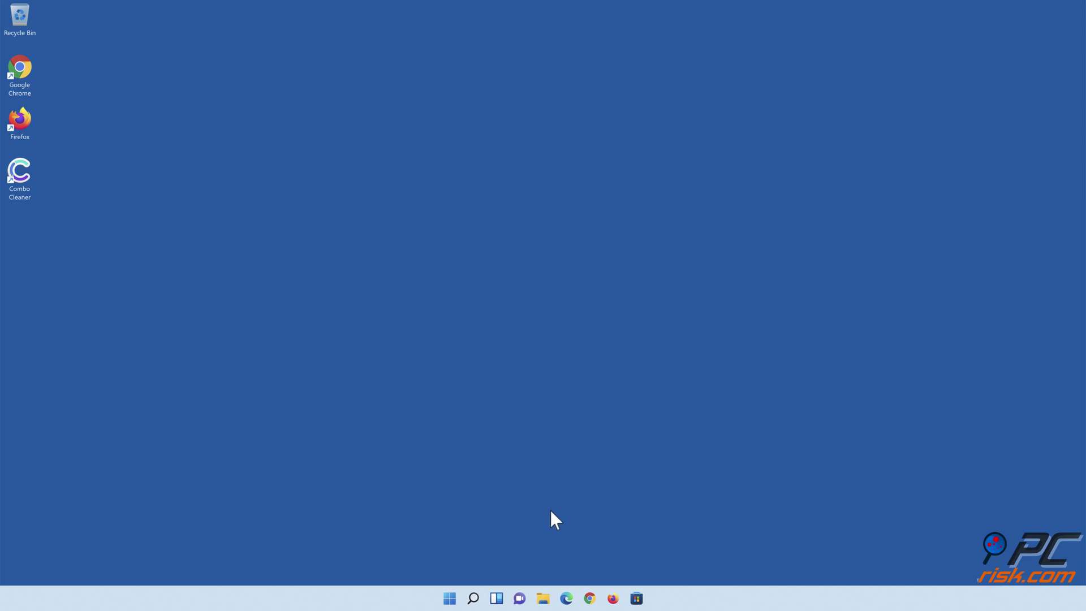